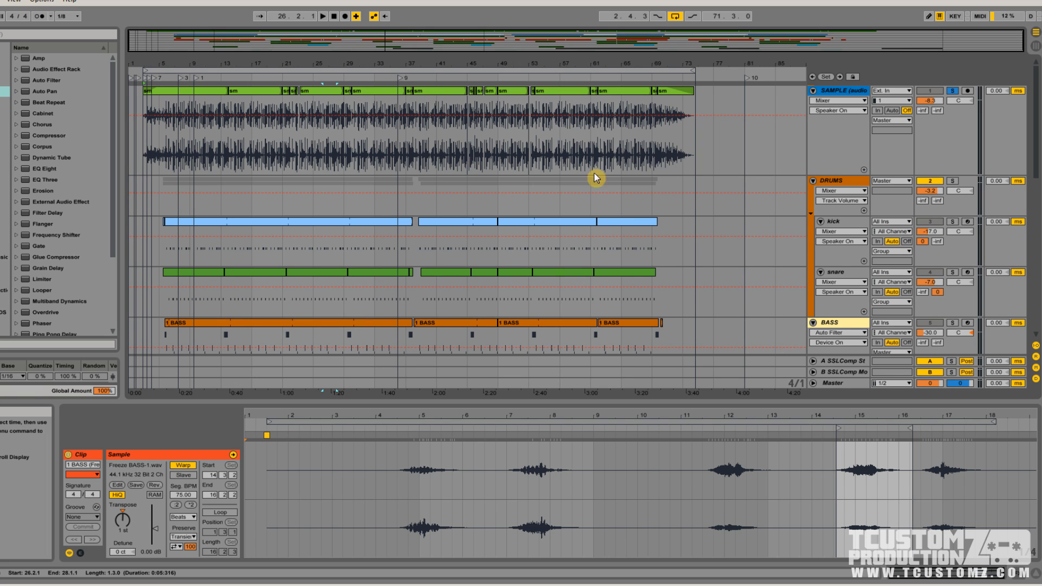
Duplicate the SAMPLE audio track at the start of the arrangement.
{"action": "scroll", "coordinate": [761, 221], "scroll_direction": "down", "scroll_amount": 8}
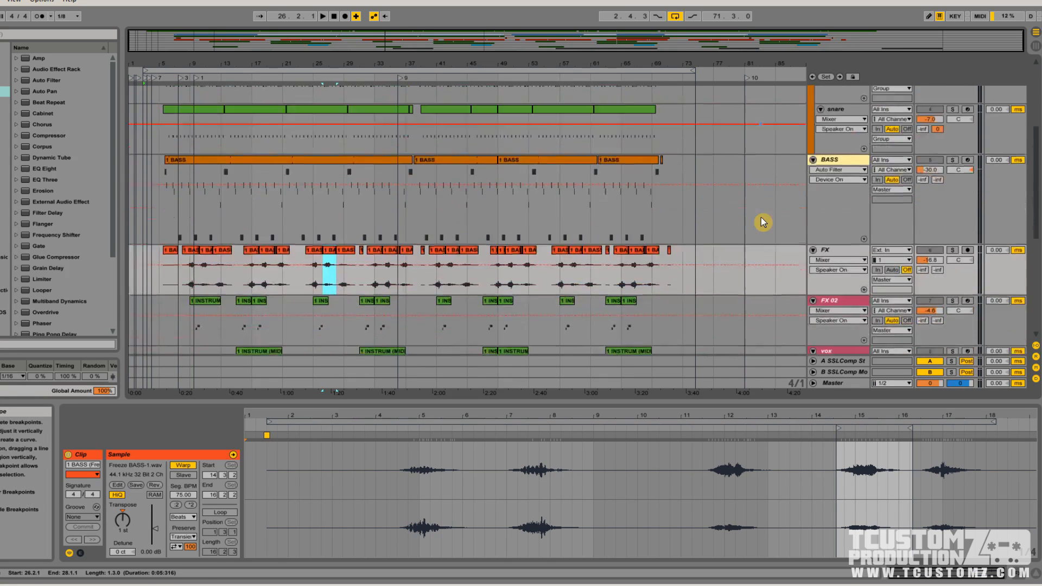
{"action": "scroll", "coordinate": [762, 221], "scroll_direction": "down", "scroll_amount": 8}
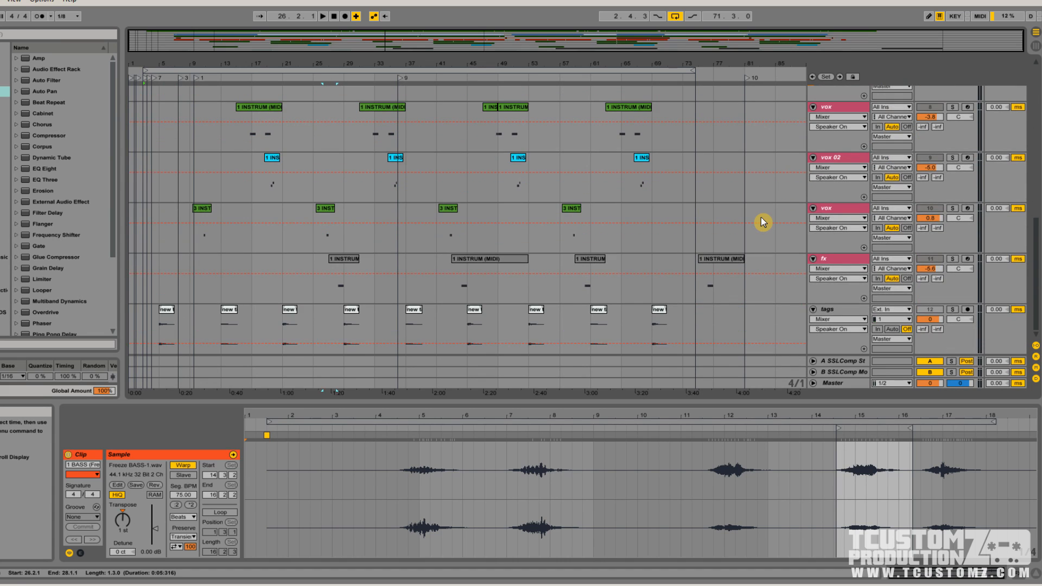
{"action": "scroll", "coordinate": [761, 219], "scroll_direction": "up", "scroll_amount": 15}
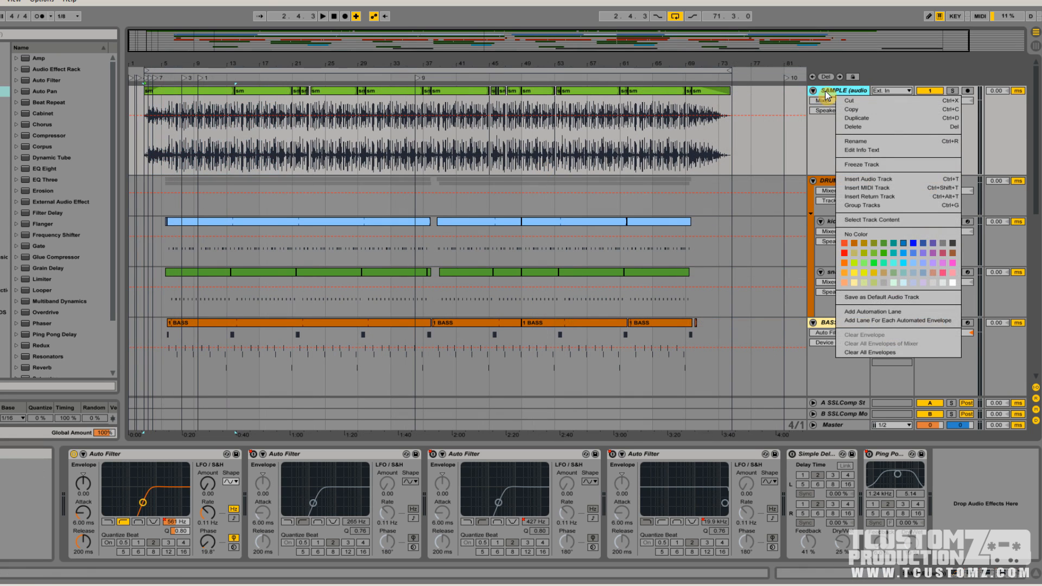
{"action": "right_click", "coordinate": [825, 92]}
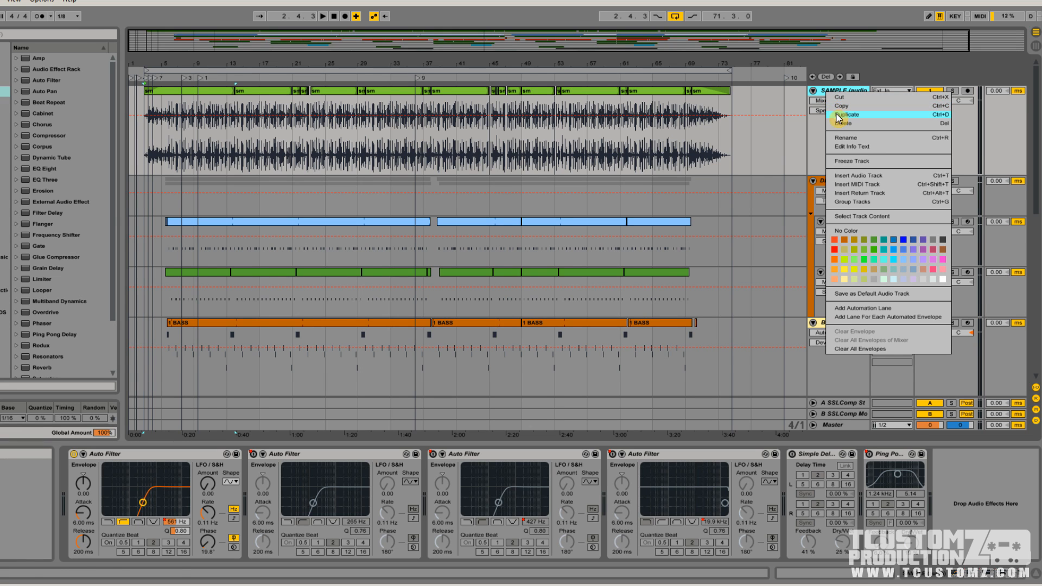
{"action": "left_click", "coordinate": [841, 114]}
Delete every clip after the first one on the upper copy of the SAMPLE track and select the remaining clip.
{"action": "left_click_drag", "start_coordinate": [754, 89], "coordinate": [206, 98]}
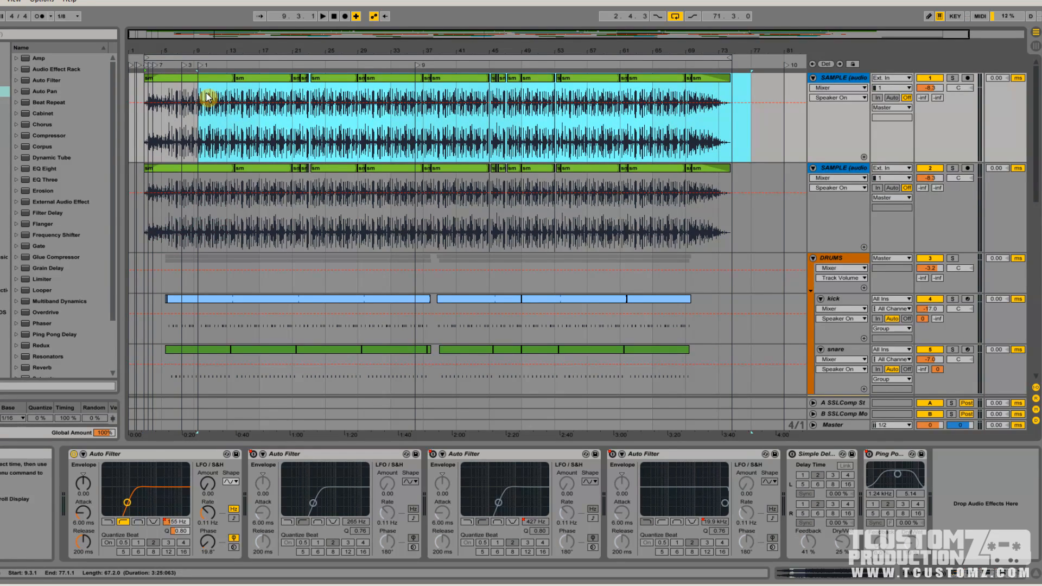
{"action": "left_click", "coordinate": [295, 96]}
{"action": "left_click_drag", "start_coordinate": [751, 97], "coordinate": [233, 91]}
{"action": "key", "text": "Delete"}
{"action": "left_click", "coordinate": [221, 78]}
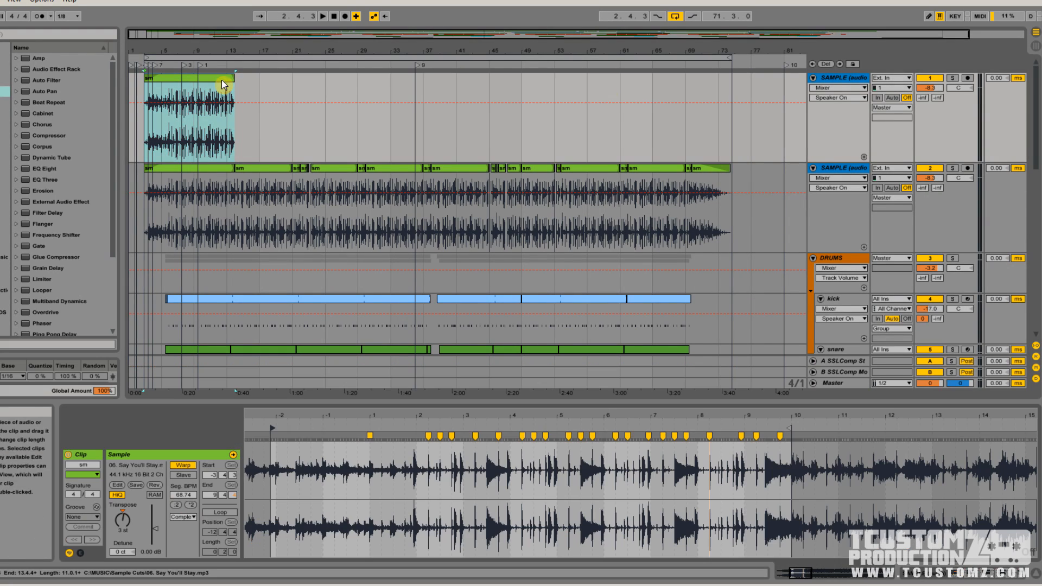
Switch off the first three Auto Filter effects on the upper SAMPLE track.
{"action": "left_click", "coordinate": [859, 82]}
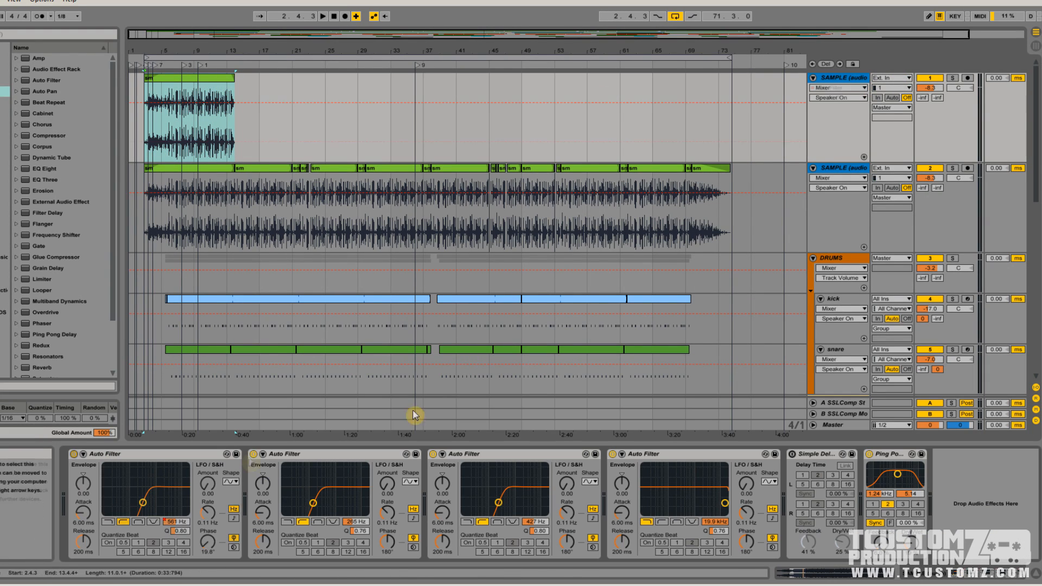
{"action": "left_click", "coordinate": [74, 454]}
{"action": "left_click", "coordinate": [254, 454]}
{"action": "left_click", "coordinate": [434, 454]}
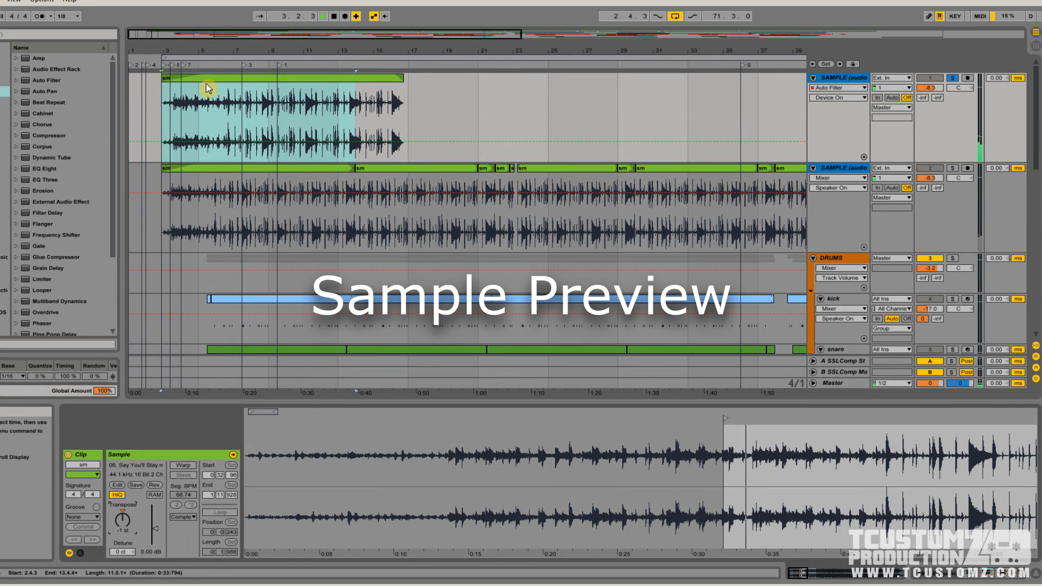
Listen to the unwarped clip on the upper SAMPLE track and examine its waveform around the clip start.
{"action": "left_click", "coordinate": [204, 77]}
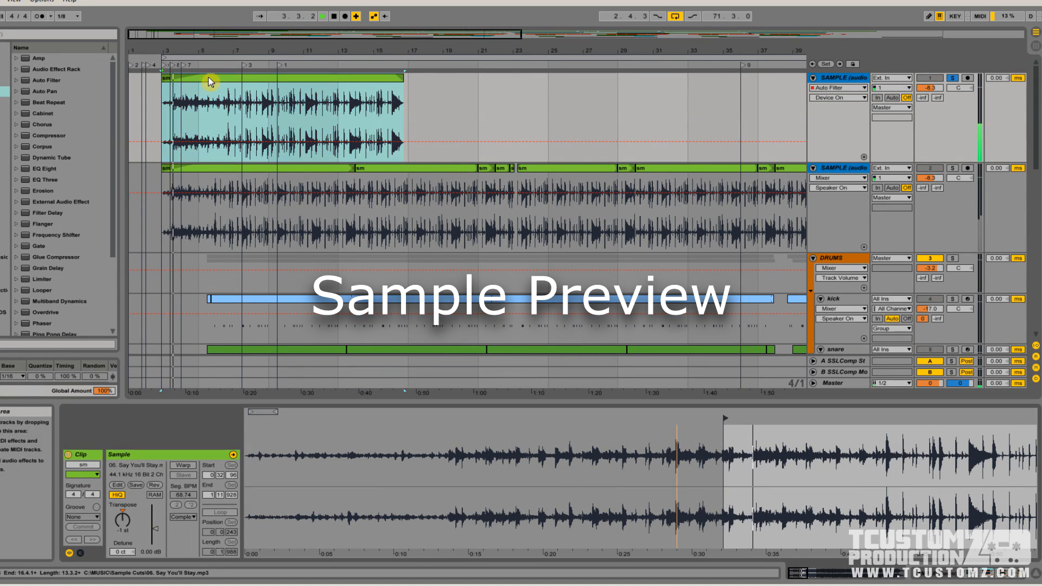
{"action": "left_click_drag", "start_coordinate": [746, 453], "coordinate": [491, 440]}
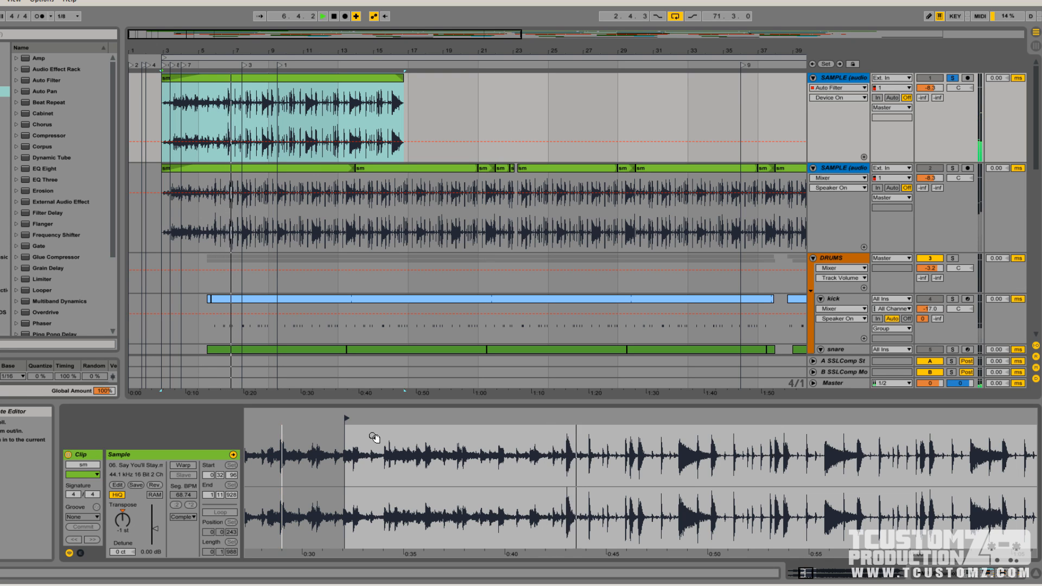
{"action": "left_click_drag", "start_coordinate": [375, 437], "coordinate": [402, 434]}
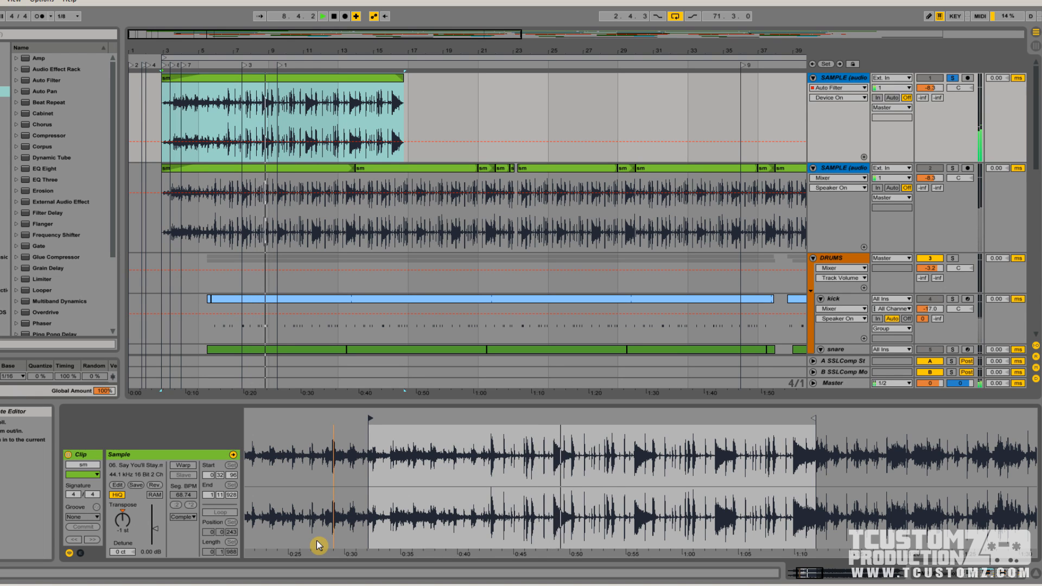
{"action": "key", "text": "space"}
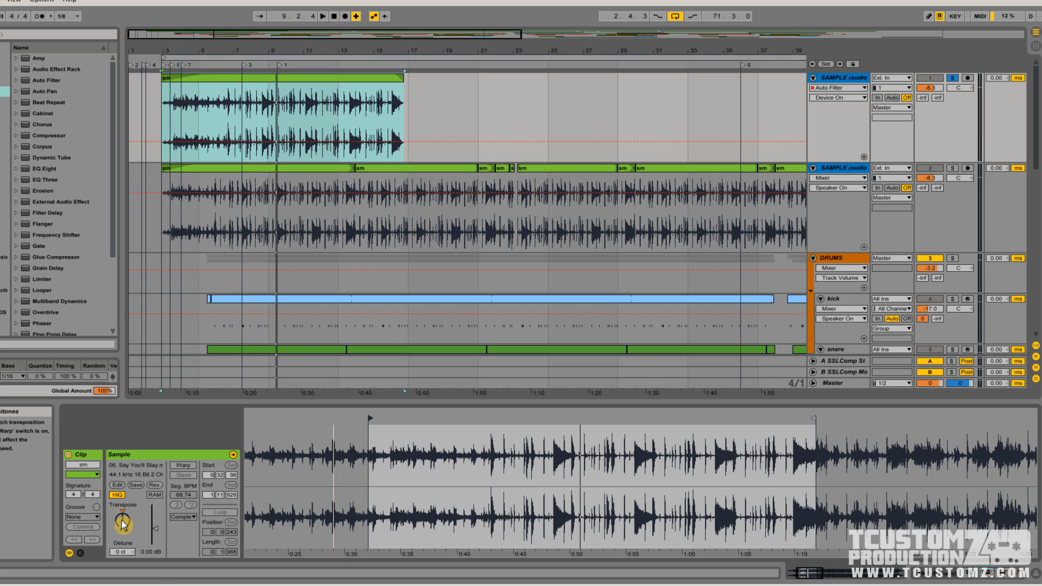
Set the unwarped clip's transposition to 3 st.
{"action": "left_click_drag", "start_coordinate": [123, 524], "coordinate": [129, 527]}
{"action": "left_click_drag", "start_coordinate": [129, 530], "coordinate": [123, 533]}
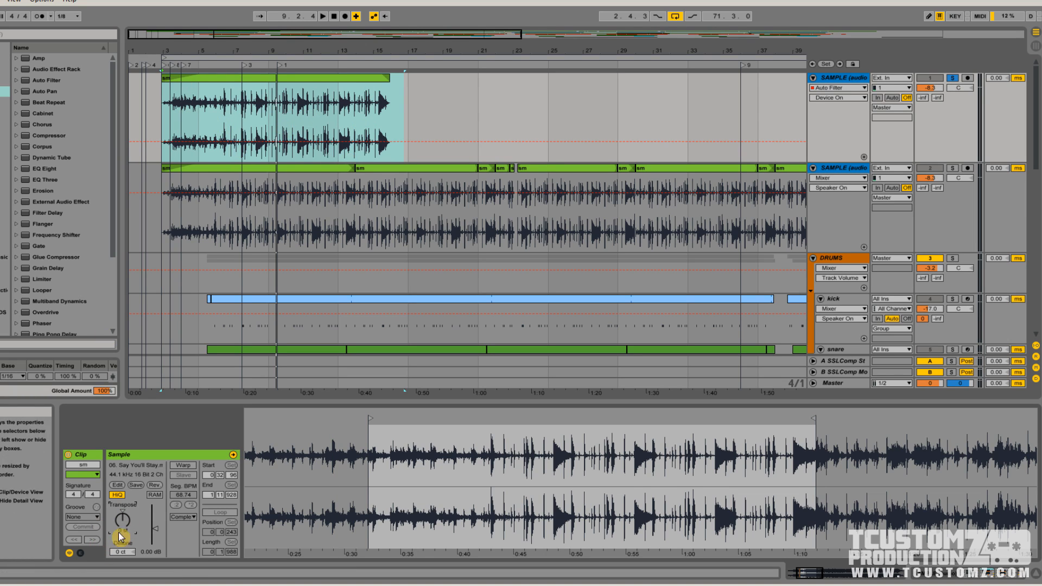
{"action": "left_click_drag", "start_coordinate": [124, 528], "coordinate": [123, 515]}
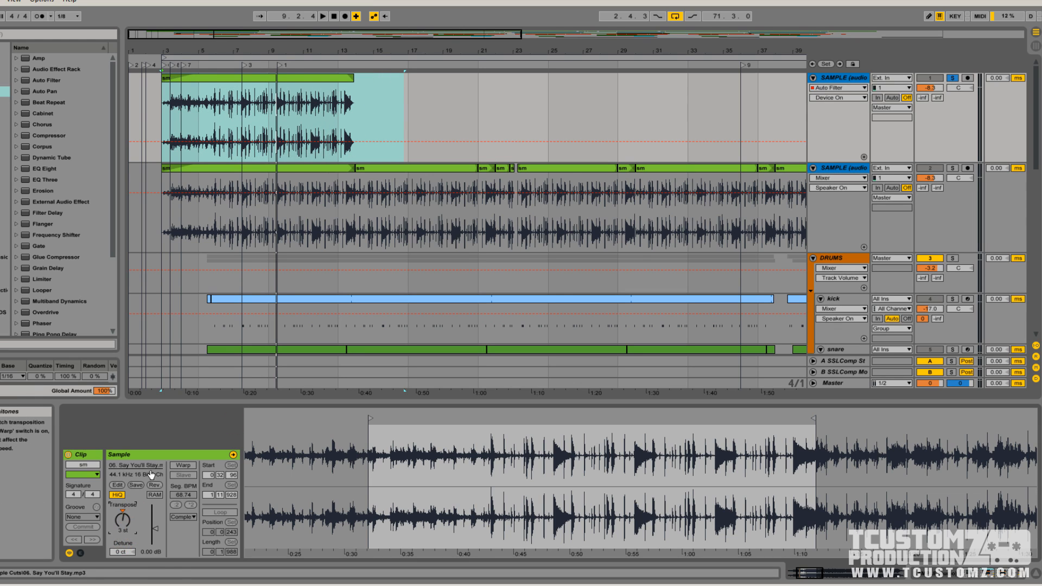
Set the song start time at locator 7, play the sample, and try 2 st transposition before returning it to 3 st.
{"action": "right_click", "coordinate": [183, 66]}
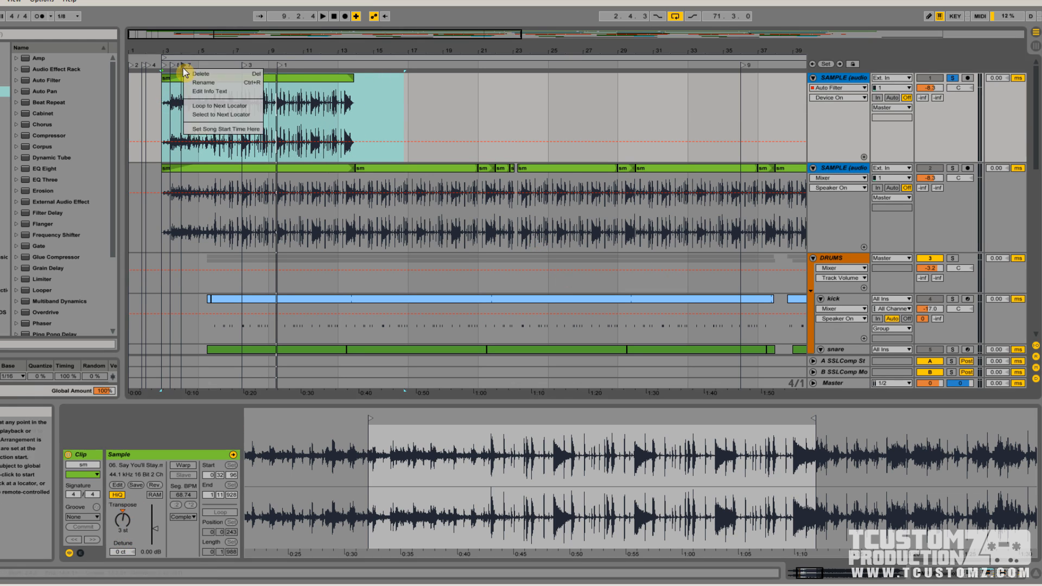
{"action": "left_click", "coordinate": [197, 131]}
{"action": "key", "text": "space"}
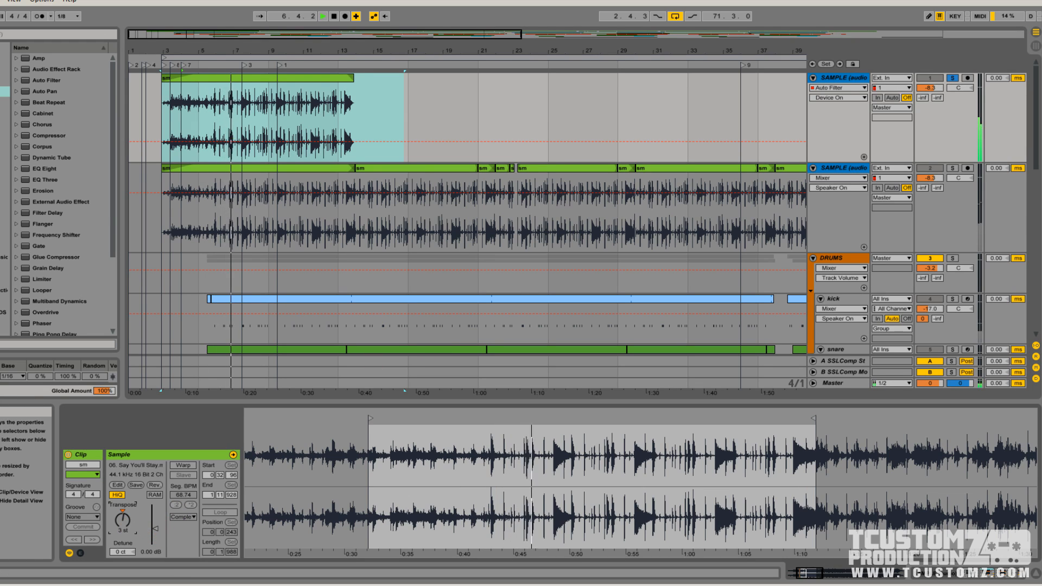
{"action": "left_click_drag", "start_coordinate": [128, 522], "coordinate": [129, 529]}
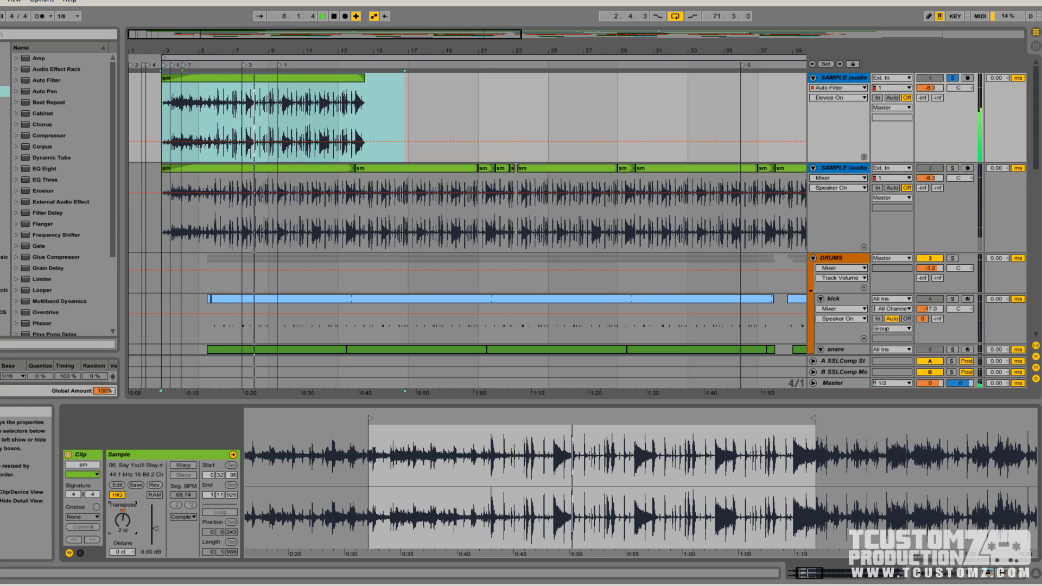
{"action": "left_click_drag", "start_coordinate": [128, 529], "coordinate": [129, 522]}
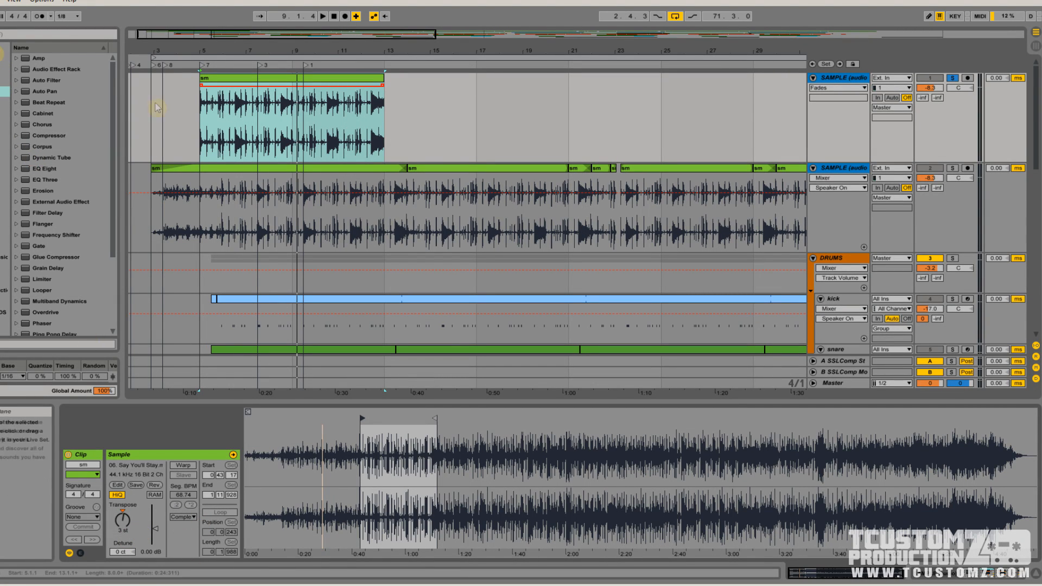
Enable Warp on the trimmed clip of the upper SAMPLE track, choosing to keep its current timing.
{"action": "left_click_drag", "start_coordinate": [193, 35], "coordinate": [185, 69]}
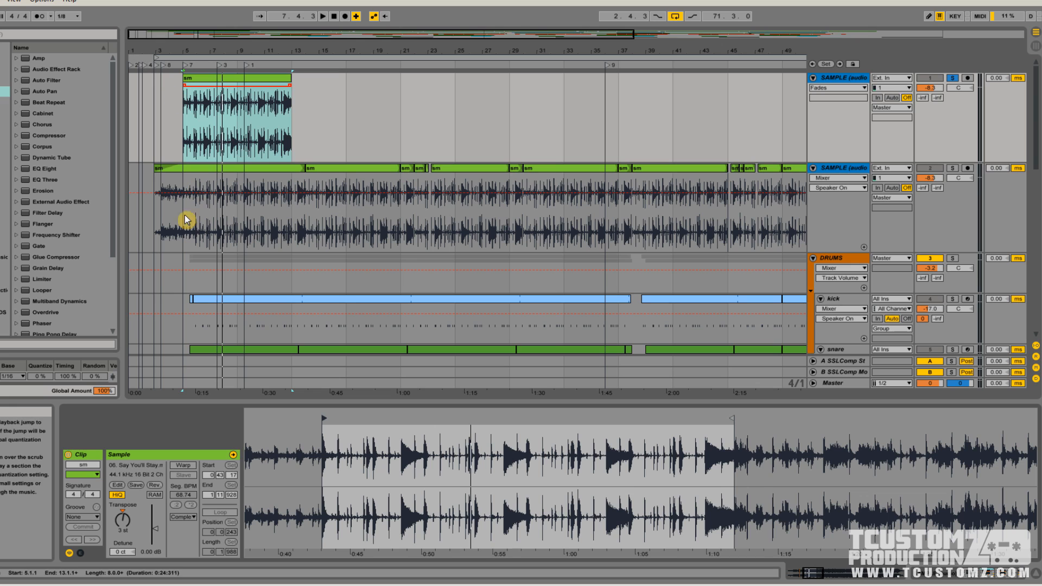
{"action": "left_click", "coordinate": [176, 469]}
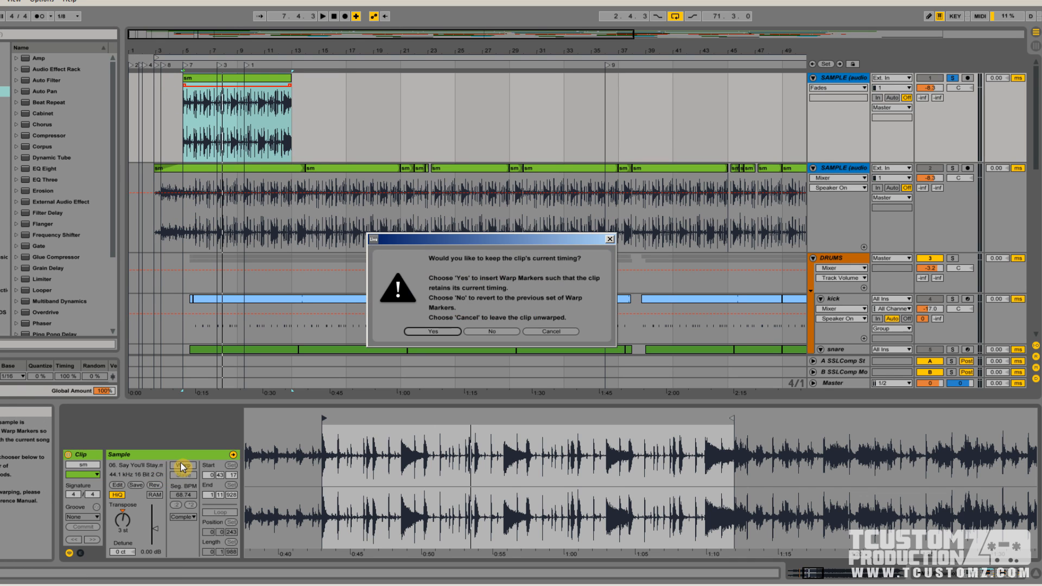
{"action": "left_click", "coordinate": [442, 329]}
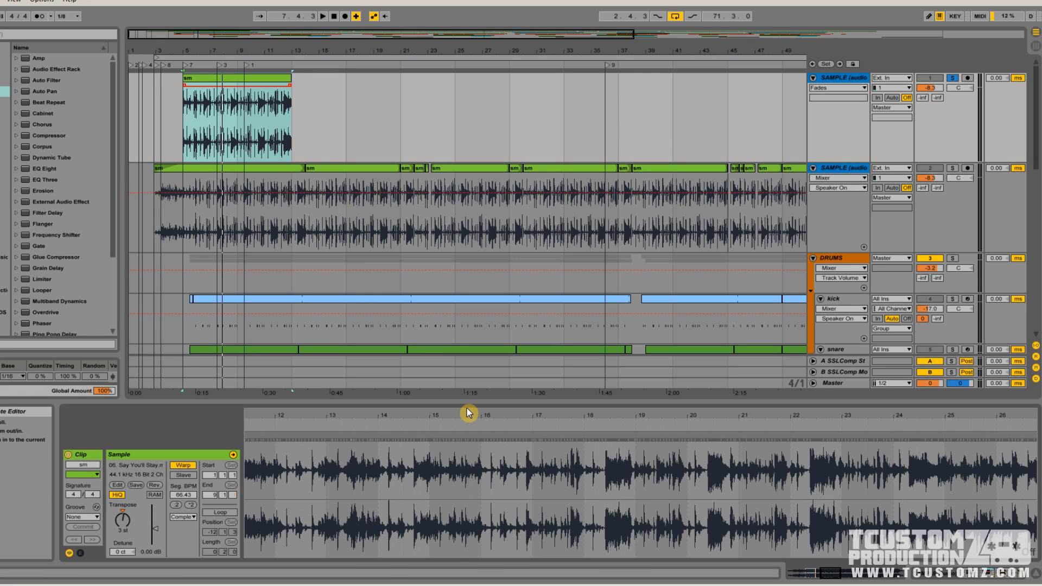
Align the trimmed clip's transient to the grid with a warp marker at beat 2.
{"action": "left_click_drag", "start_coordinate": [468, 413], "coordinate": [462, 380]}
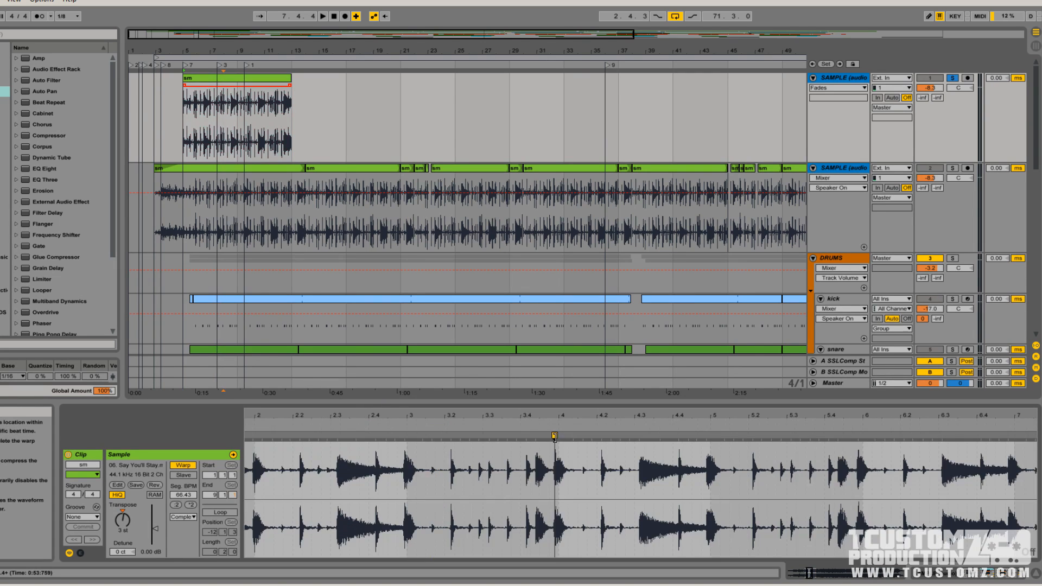
{"action": "left_click_drag", "start_coordinate": [554, 436], "coordinate": [557, 436]}
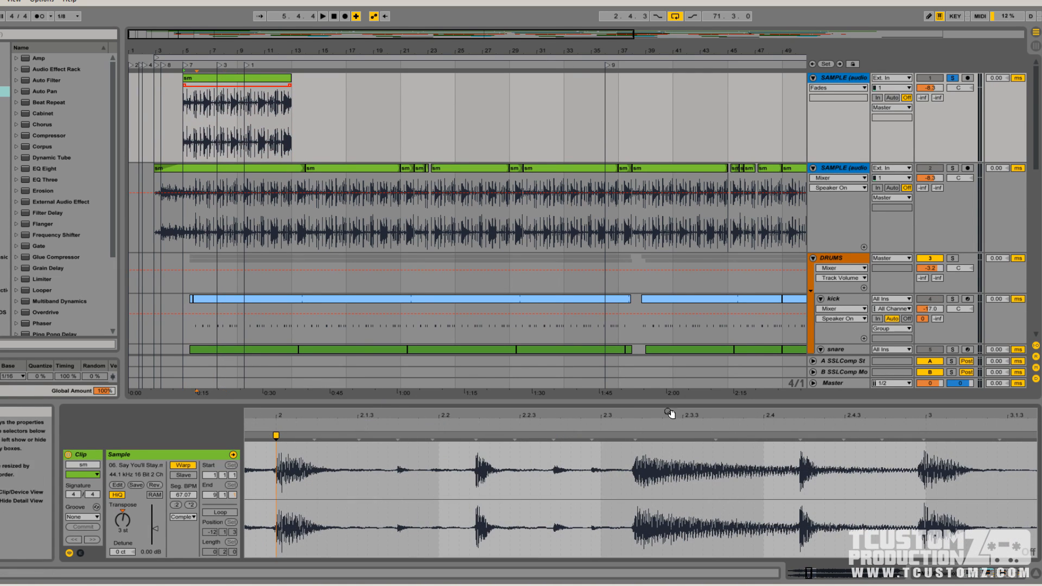
Examine the warp markers of the first clip on the lower SAMPLE track.
{"action": "left_click_drag", "start_coordinate": [936, 417], "coordinate": [593, 450]}
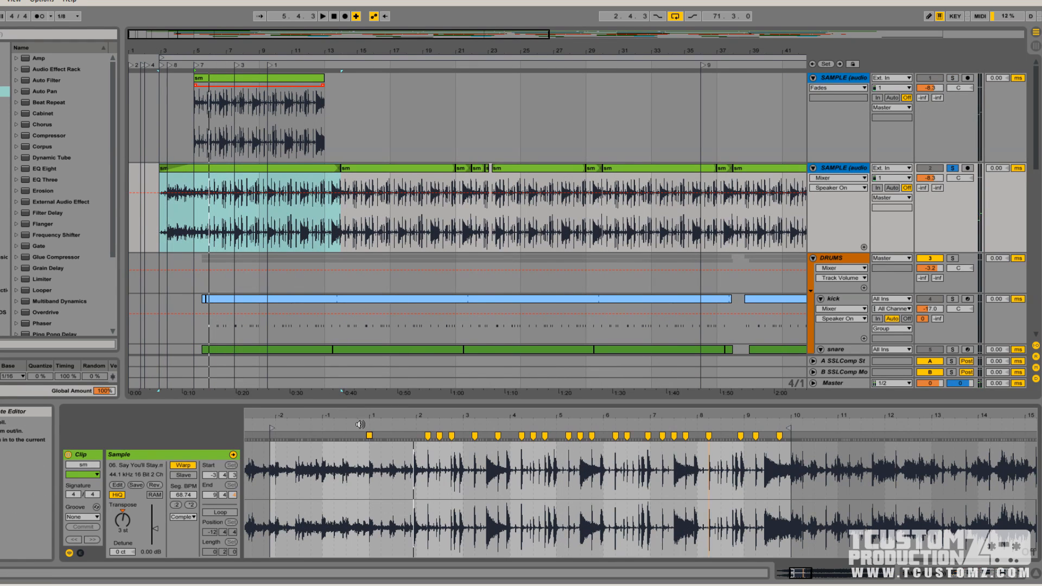
{"action": "left_click_drag", "start_coordinate": [449, 417], "coordinate": [329, 434]}
{"action": "left_click_drag", "start_coordinate": [525, 447], "coordinate": [537, 432]}
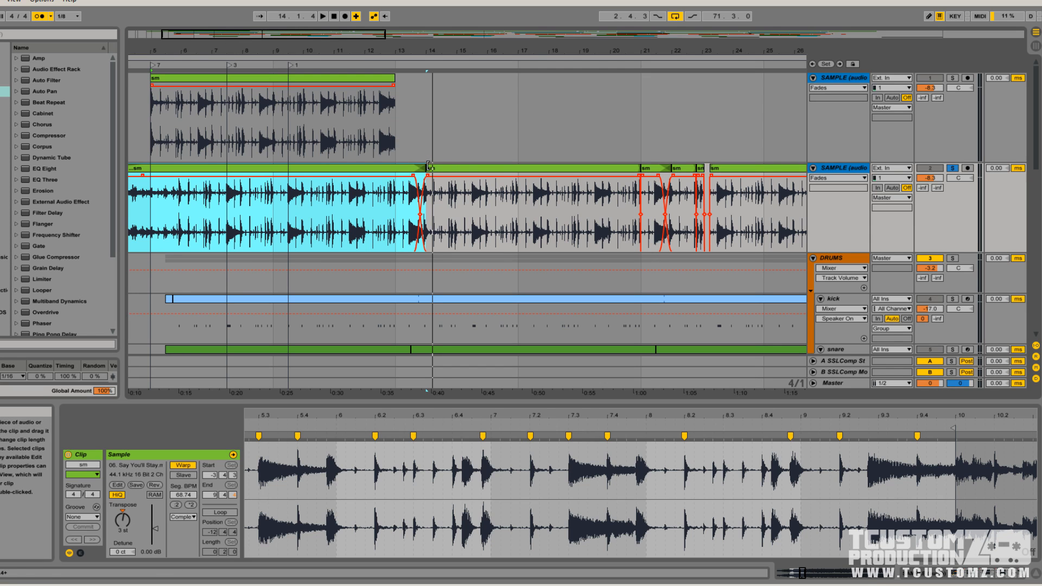
Collapse the crossfade between the first two clips on the lower SAMPLE track, just before bar 14.
{"action": "left_click_drag", "start_coordinate": [337, 35], "coordinate": [335, 88]}
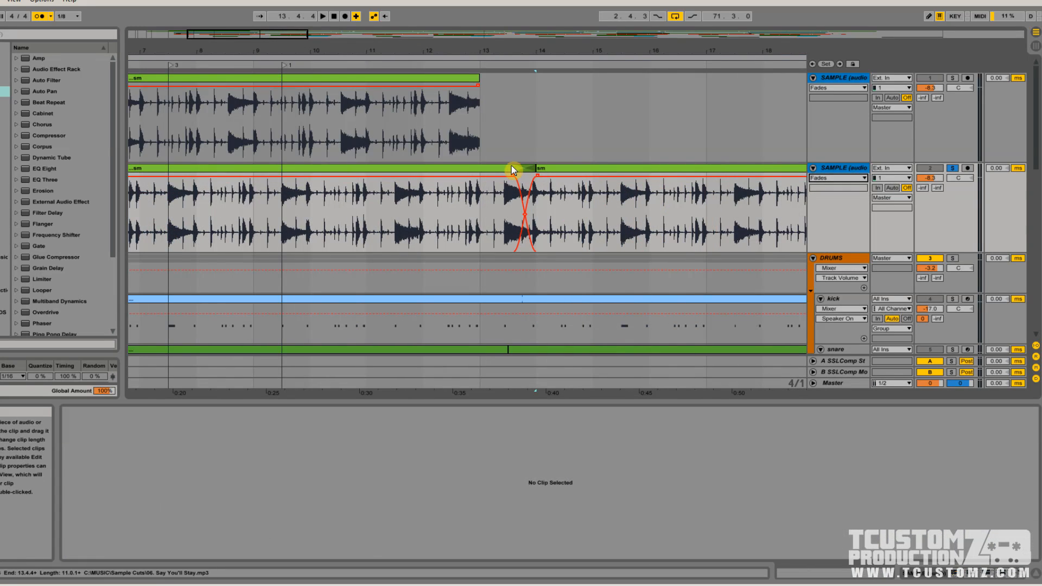
{"action": "left_click", "coordinate": [518, 170]}
{"action": "mouse_move", "coordinate": [519, 170]}
{"action": "left_mouse_down"}
{"action": "mouse_move", "coordinate": [489, 174]}
{"action": "mouse_move", "coordinate": [537, 175]}
{"action": "left_mouse_up"}
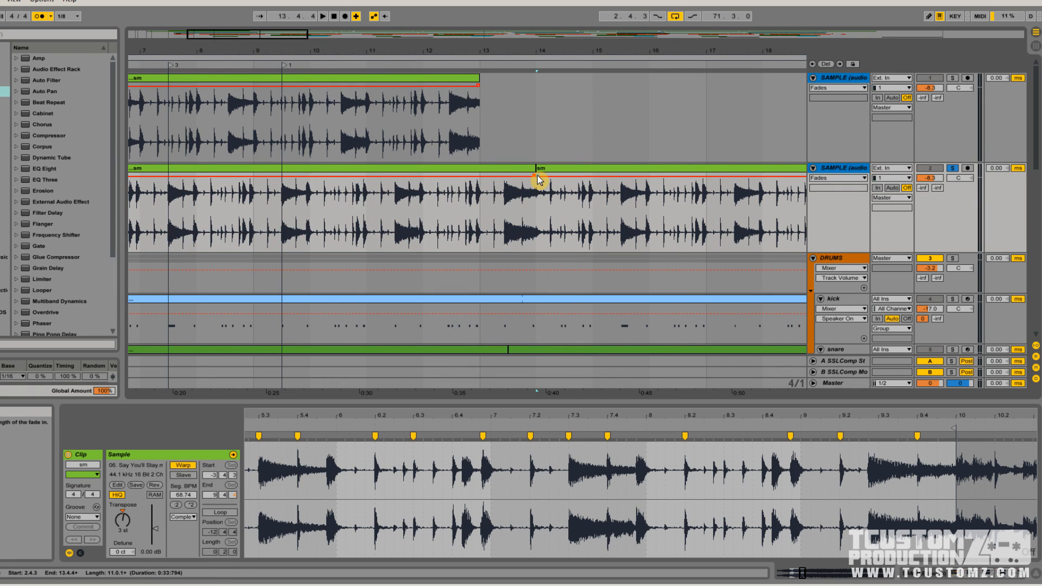
{"action": "left_click", "coordinate": [472, 66]}
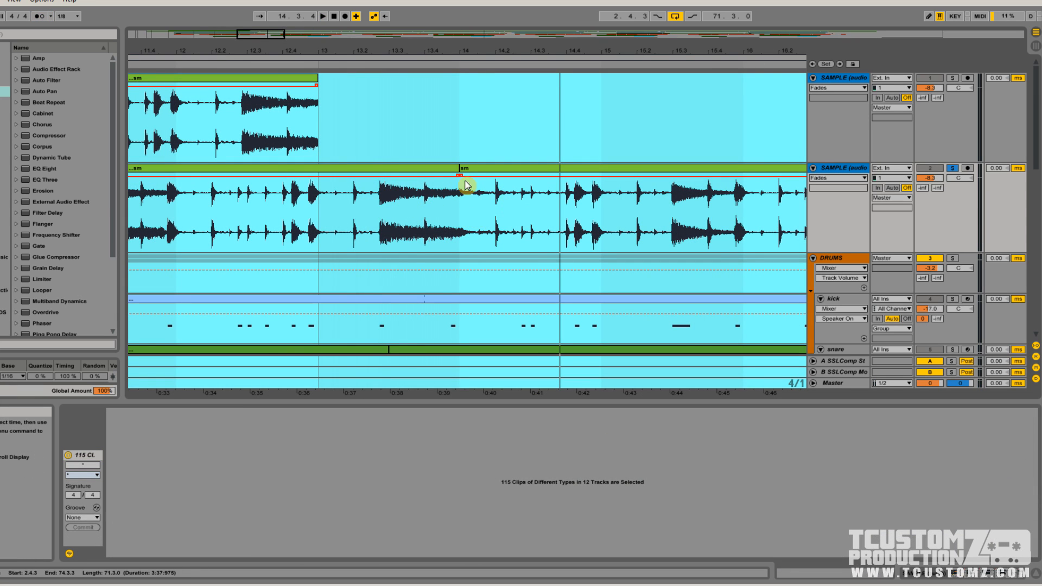
Restore the crossfade between the two clips at bar 14 and play through the join.
{"action": "left_click", "coordinate": [461, 198]}
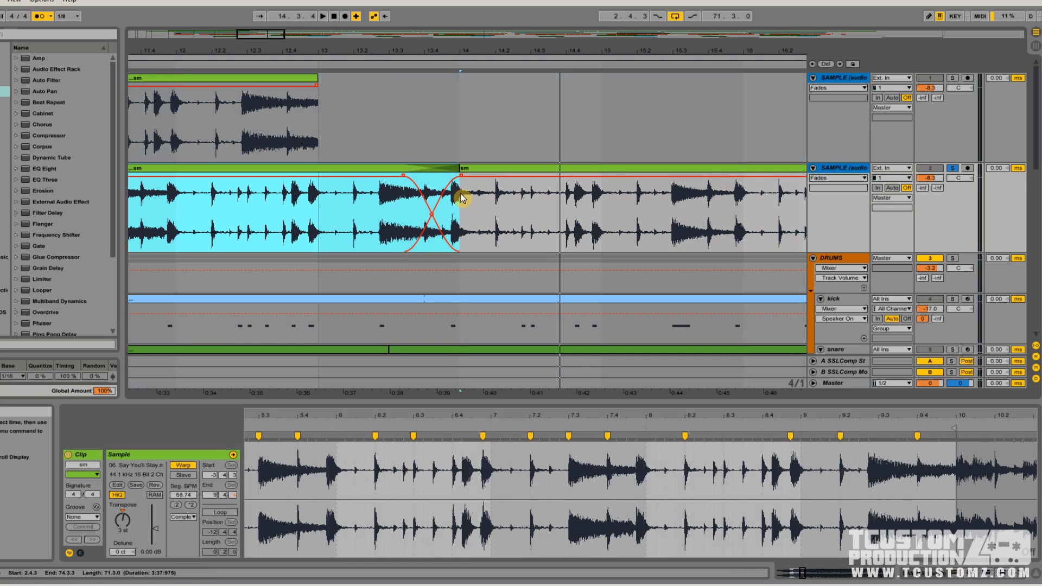
{"action": "left_click", "coordinate": [309, 64]}
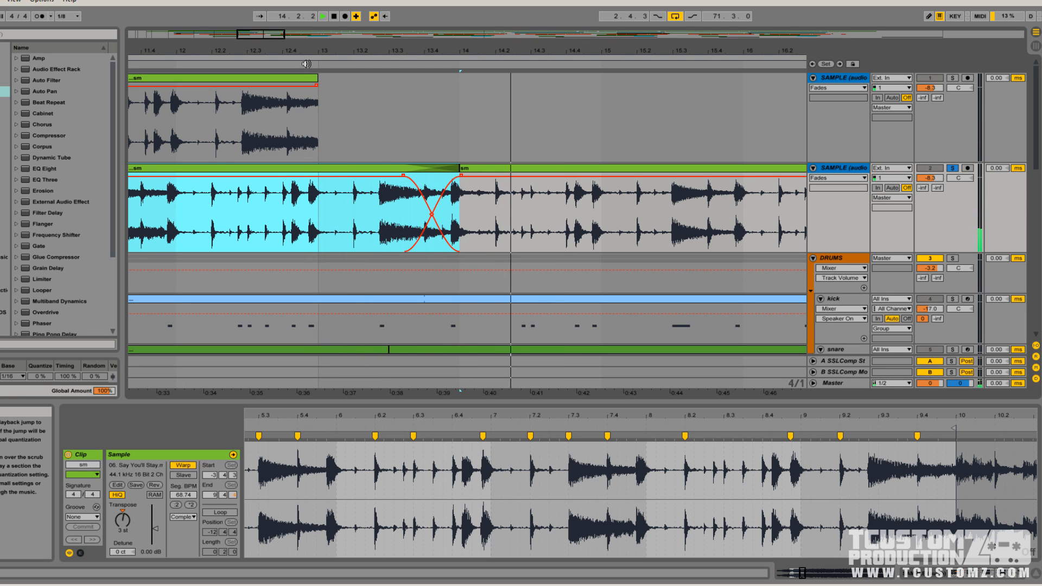
{"action": "key", "text": "space"}
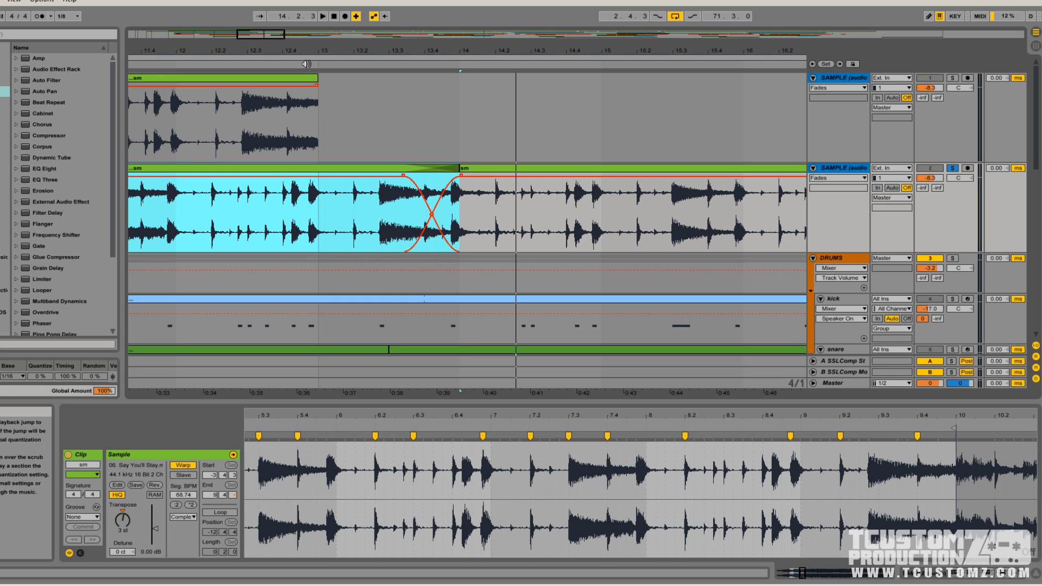
Lengthen the crossfade at bar 14 slightly by starting its fade-out earlier.
{"action": "left_click", "coordinate": [403, 177]}
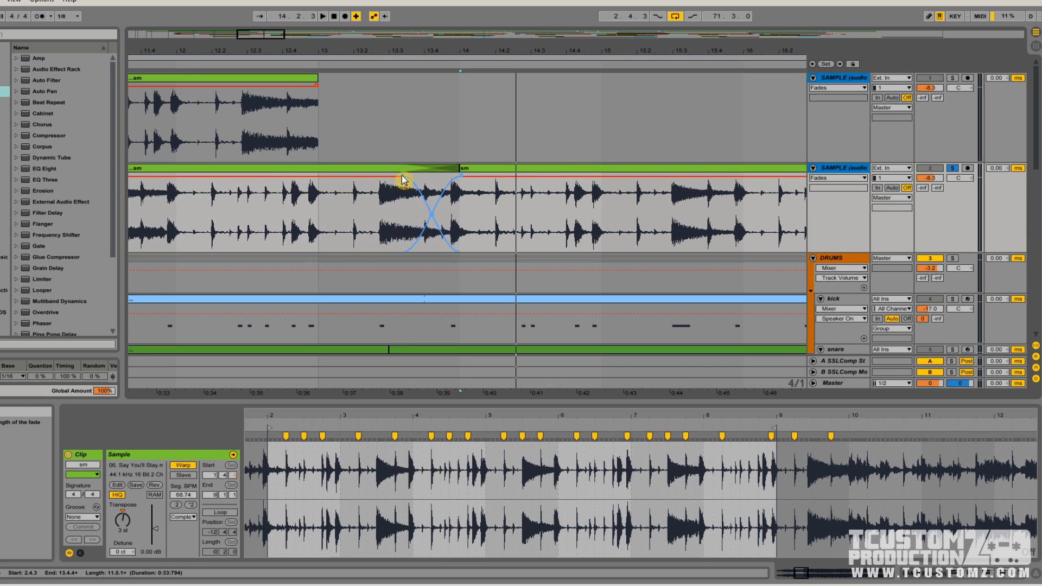
{"action": "mouse_move", "coordinate": [403, 177]}
{"action": "left_mouse_down"}
{"action": "mouse_move", "coordinate": [390, 179]}
{"action": "mouse_move", "coordinate": [400, 176]}
{"action": "left_mouse_up"}
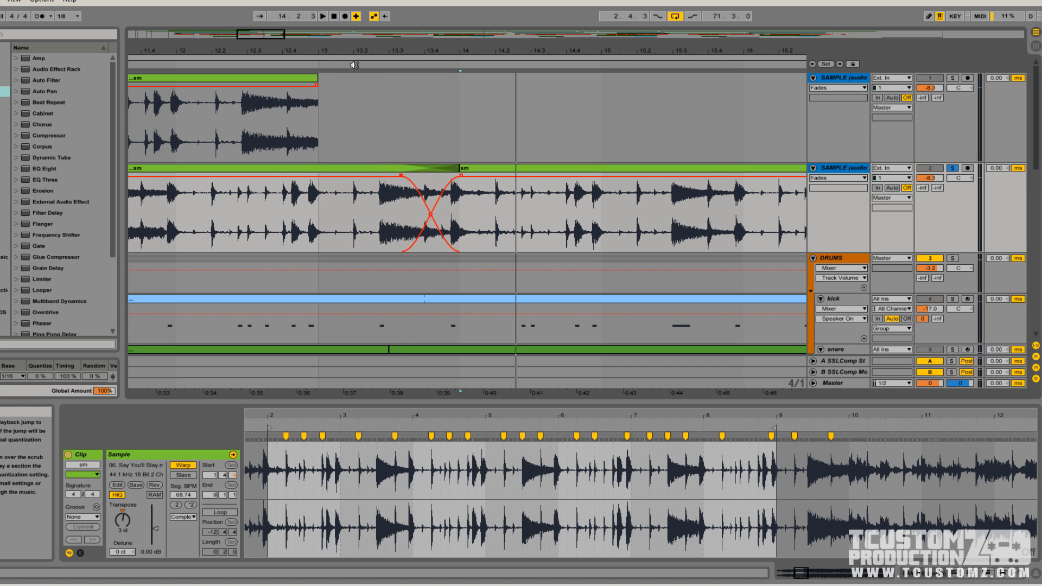
Play the lower SAMPLE track from bar 22 through the Ping Pong Delay automation around bar 23, then stop playback.
{"action": "left_click_drag", "start_coordinate": [240, 34], "coordinate": [348, 46]}
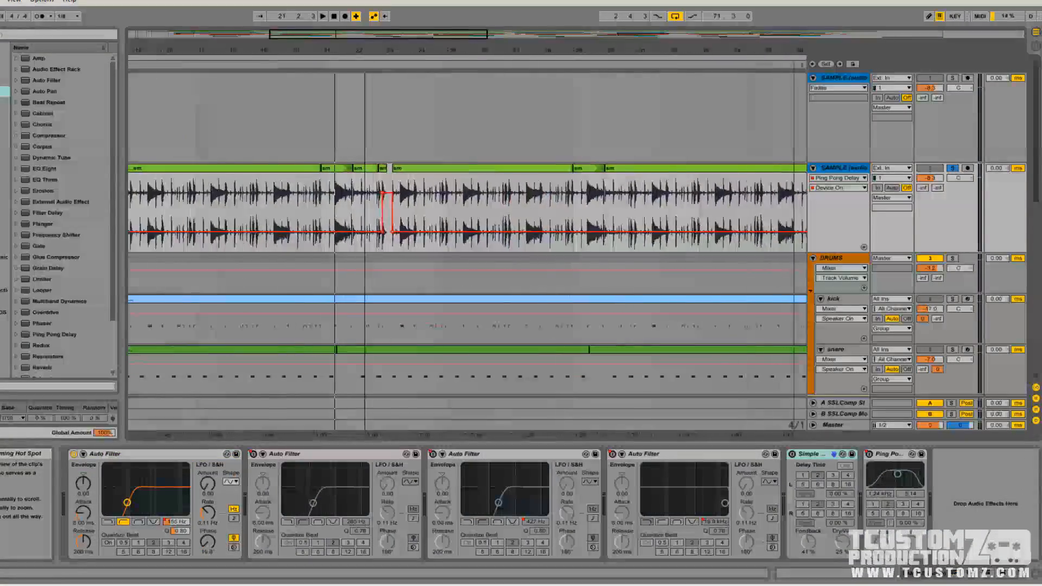
{"action": "left_click_drag", "start_coordinate": [325, 39], "coordinate": [348, 39]}
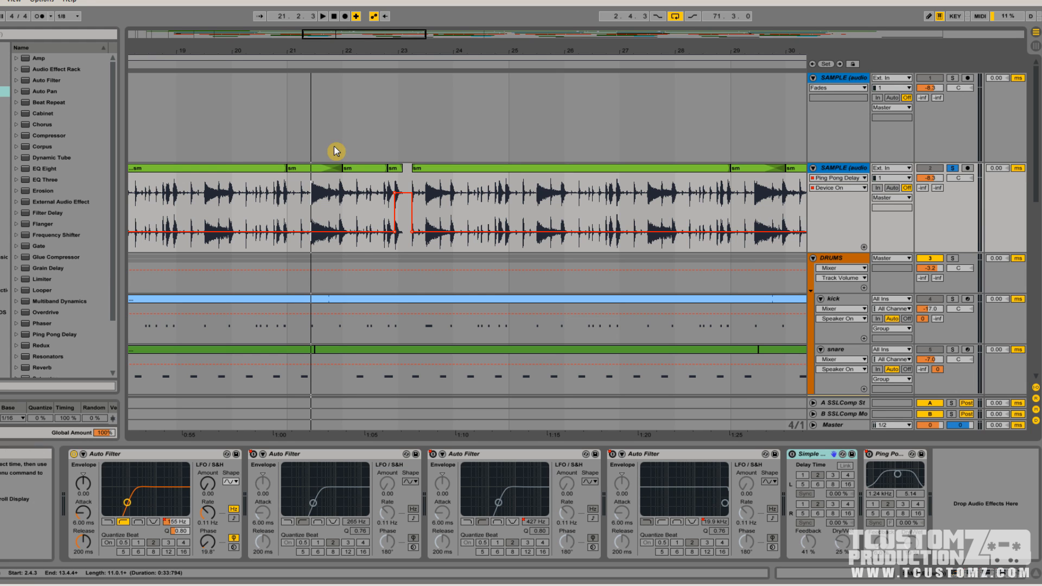
{"action": "left_click_drag", "start_coordinate": [399, 50], "coordinate": [399, 100]}
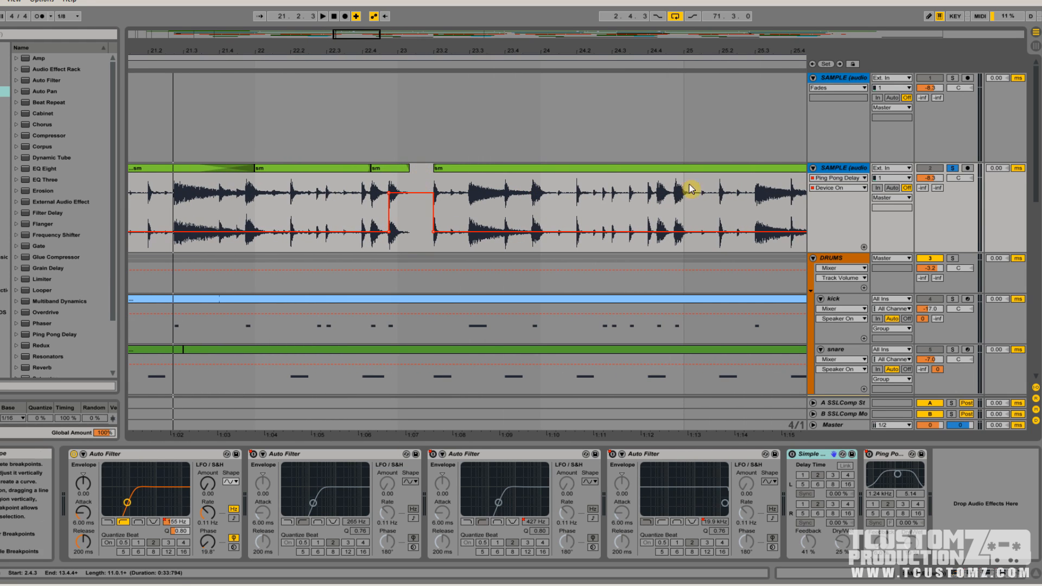
{"action": "left_click", "coordinate": [432, 63]}
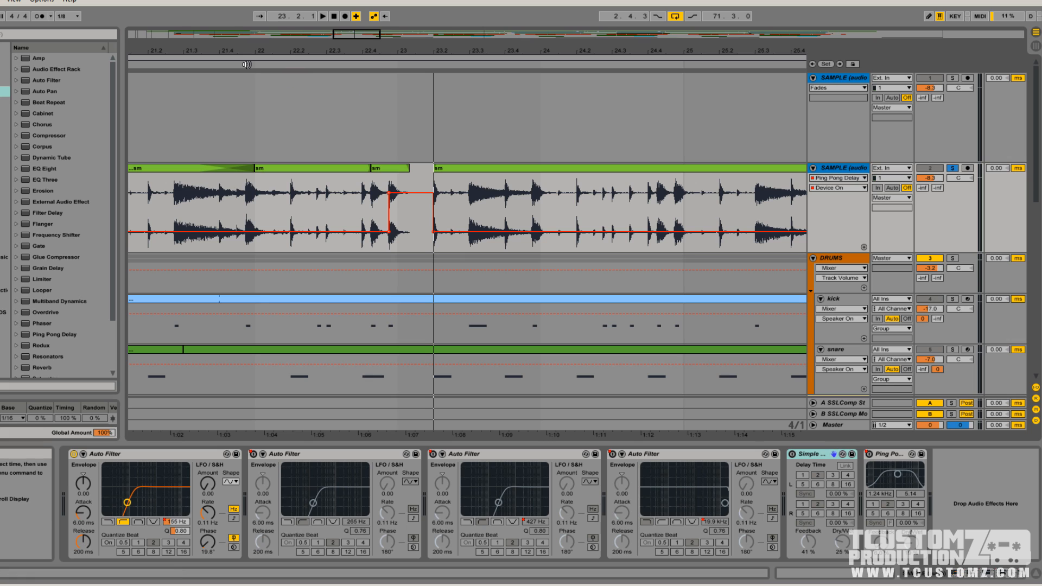
{"action": "left_click", "coordinate": [286, 65]}
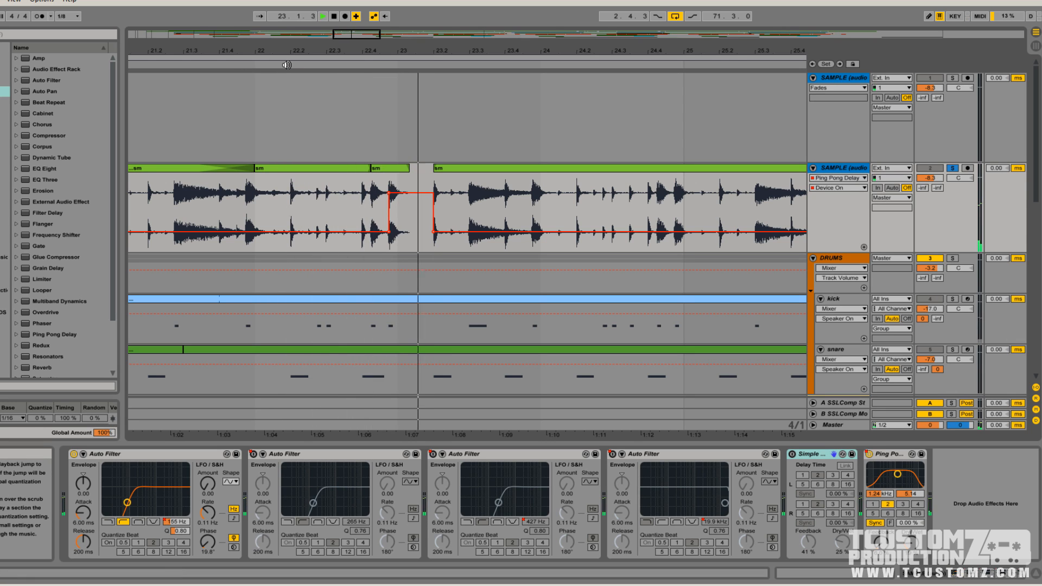
{"action": "left_click_drag", "start_coordinate": [348, 34], "coordinate": [467, 4]}
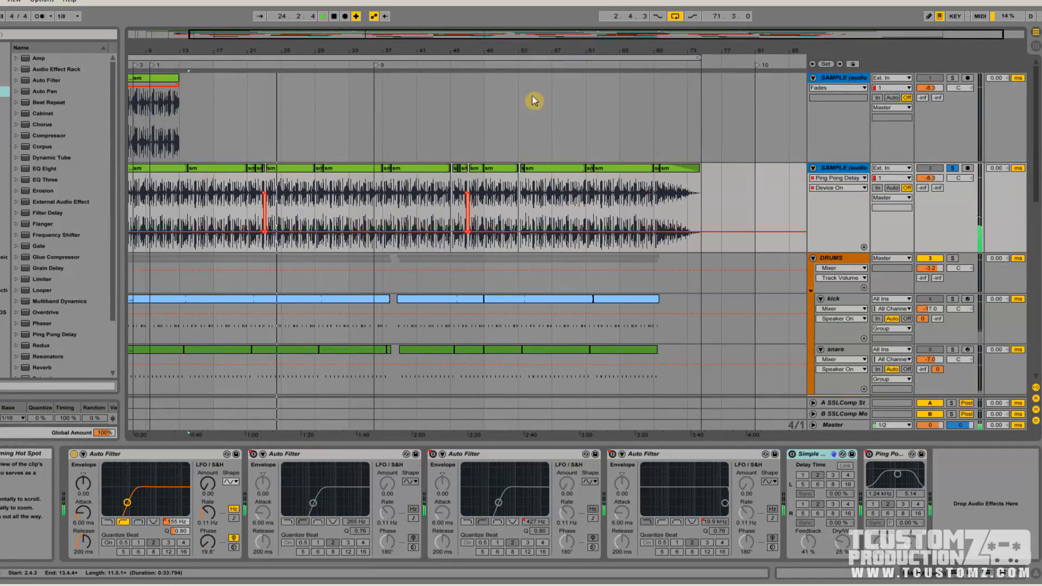
{"action": "key", "text": "space"}
Show the lower SAMPLE track's effect chain and its Auto Filter on/off automation across the whole arrangement.
{"action": "left_click_drag", "start_coordinate": [395, 35], "coordinate": [394, 11]}
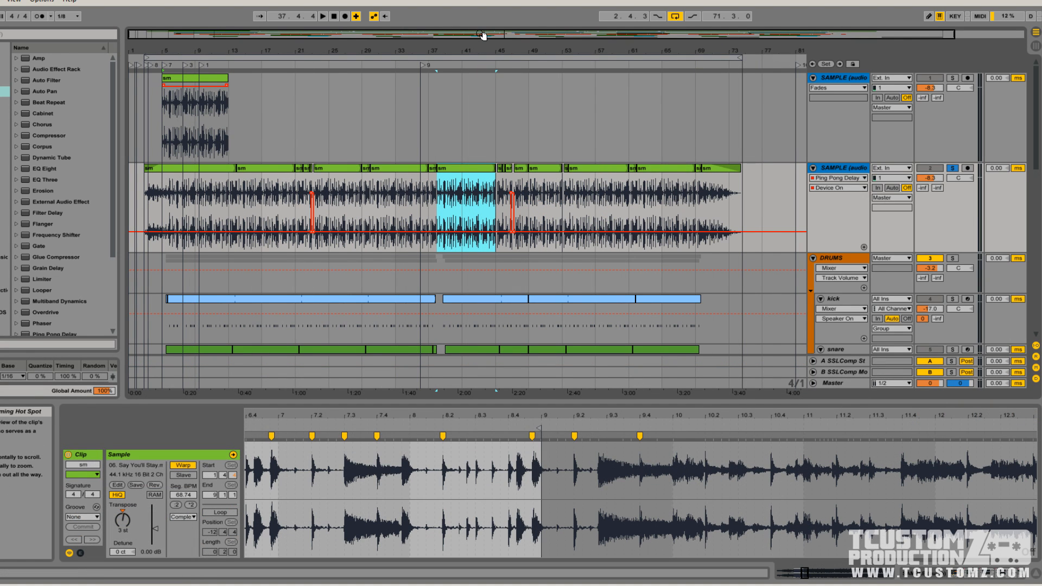
{"action": "left_click_drag", "start_coordinate": [485, 35], "coordinate": [495, 76]}
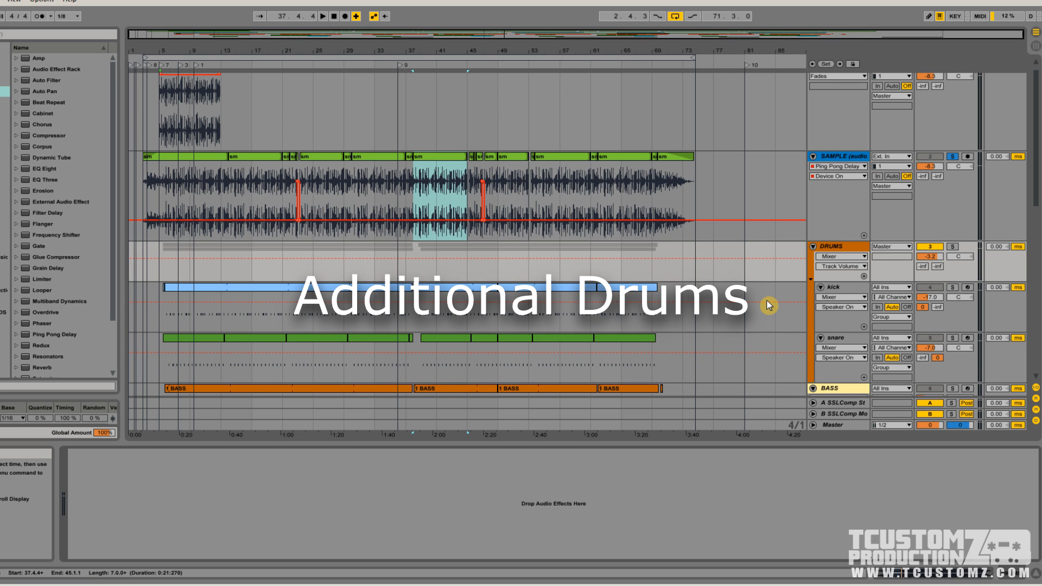
{"action": "left_click", "coordinate": [830, 165]}
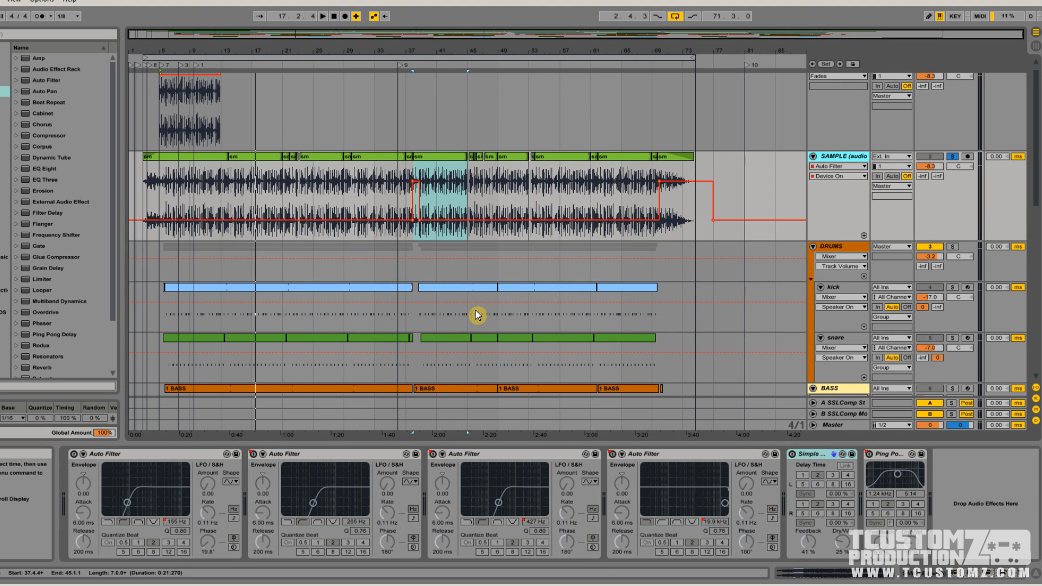
Open the kick track's Drum Rack and audition the 01_kick and 18_kick layers and the combined Multi pad.
{"action": "left_click", "coordinate": [480, 317]}
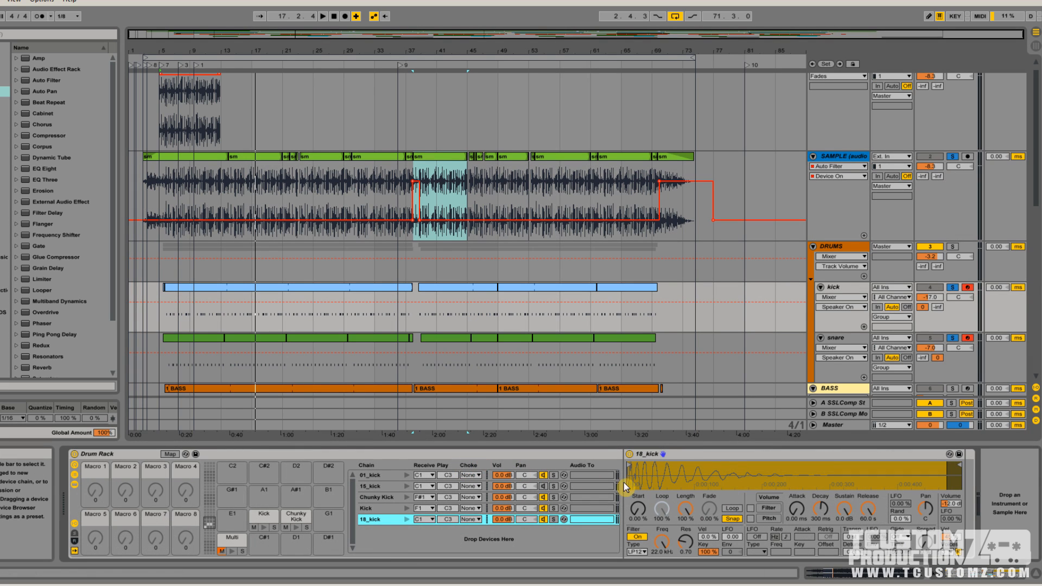
{"action": "left_click", "coordinate": [406, 475]}
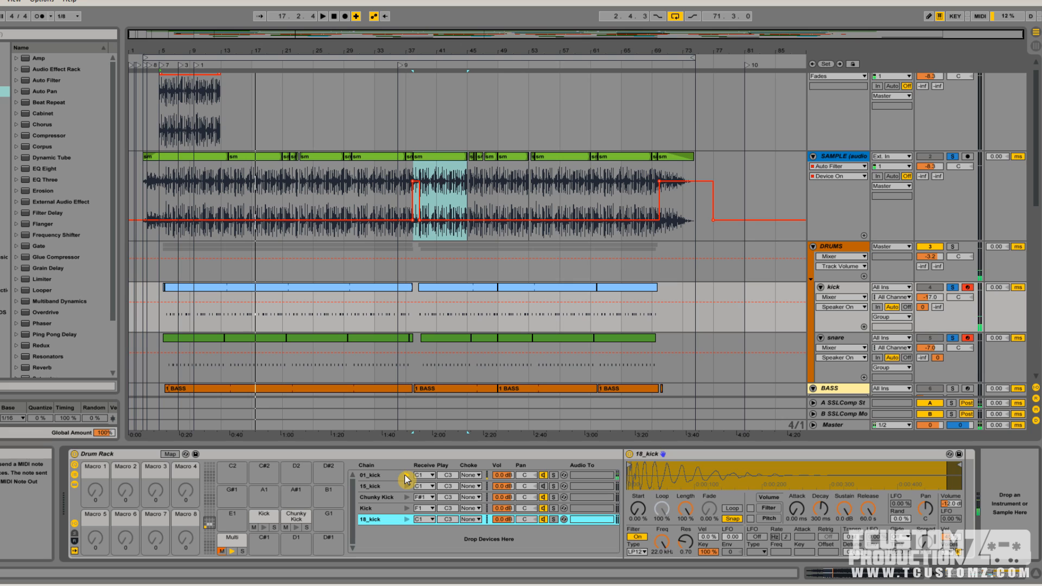
{"action": "left_click", "coordinate": [405, 520]}
{"action": "left_click", "coordinate": [231, 552]}
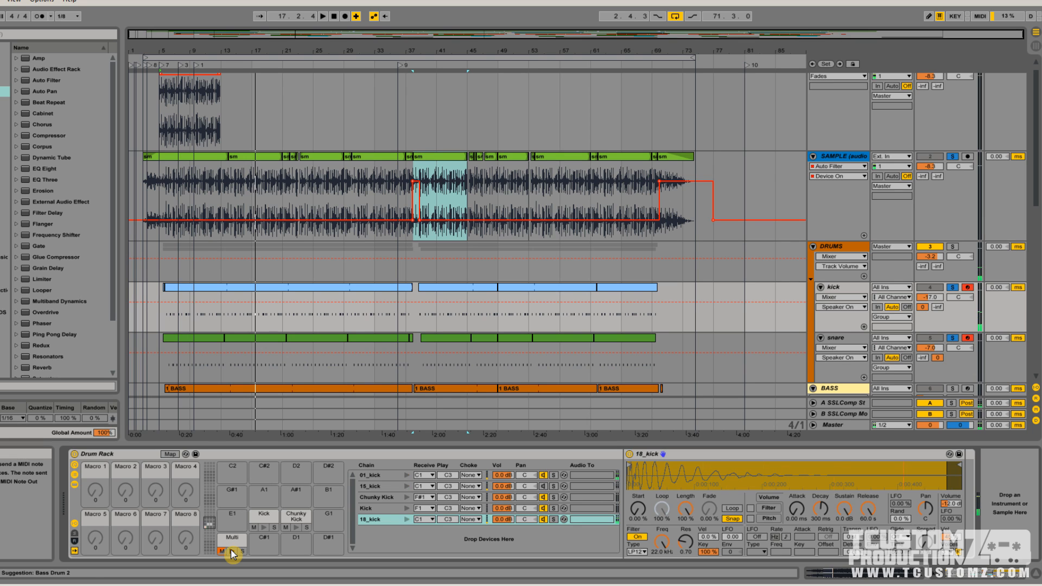
Show the snare track's Drum Rack and compare its notes with the sample's hits around bars 11 to 15.
{"action": "key", "text": "Down"}
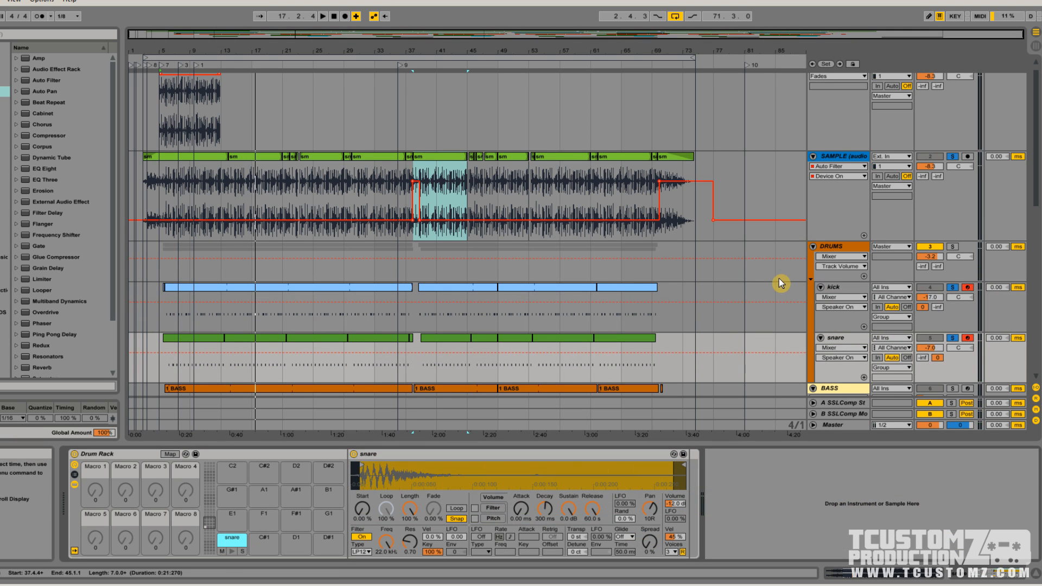
{"action": "left_click_drag", "start_coordinate": [182, 51], "coordinate": [258, 120]}
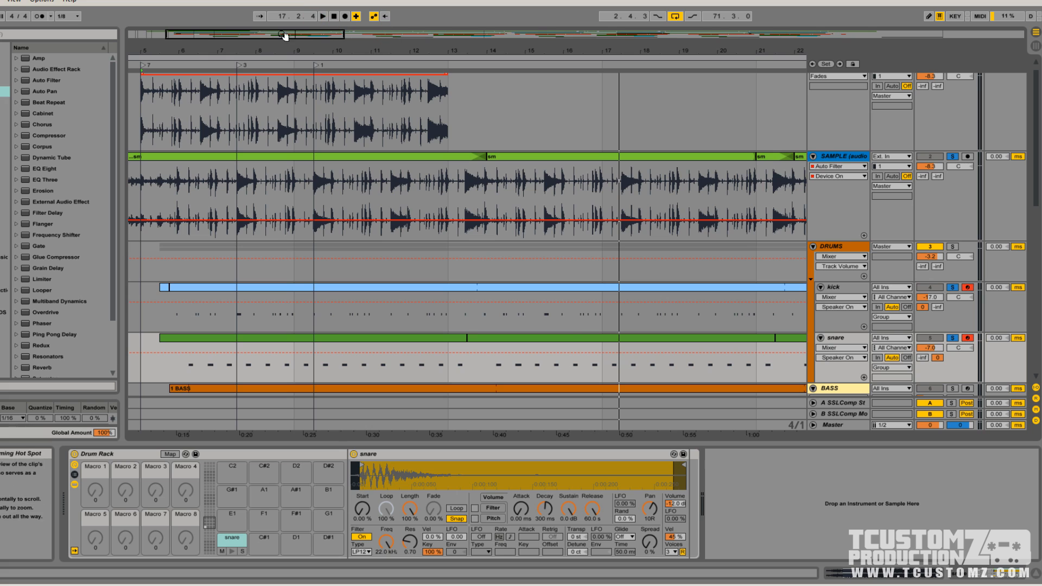
{"action": "left_click_drag", "start_coordinate": [282, 36], "coordinate": [266, 87]}
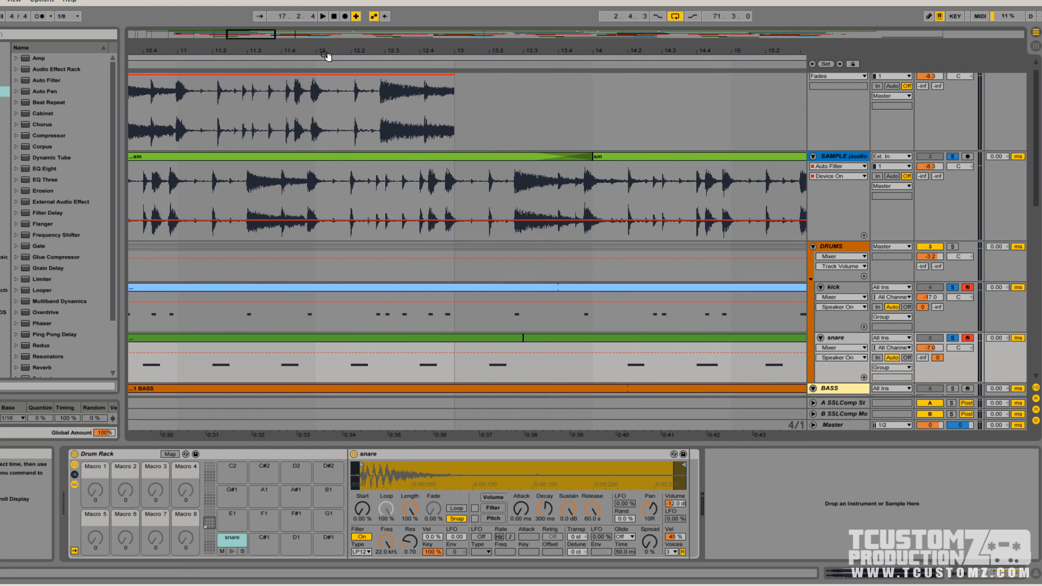
Examine how the kick note at 5.4.4 lines up with the sample's transient and the bass note.
{"action": "left_click_drag", "start_coordinate": [246, 36], "coordinate": [217, 11]}
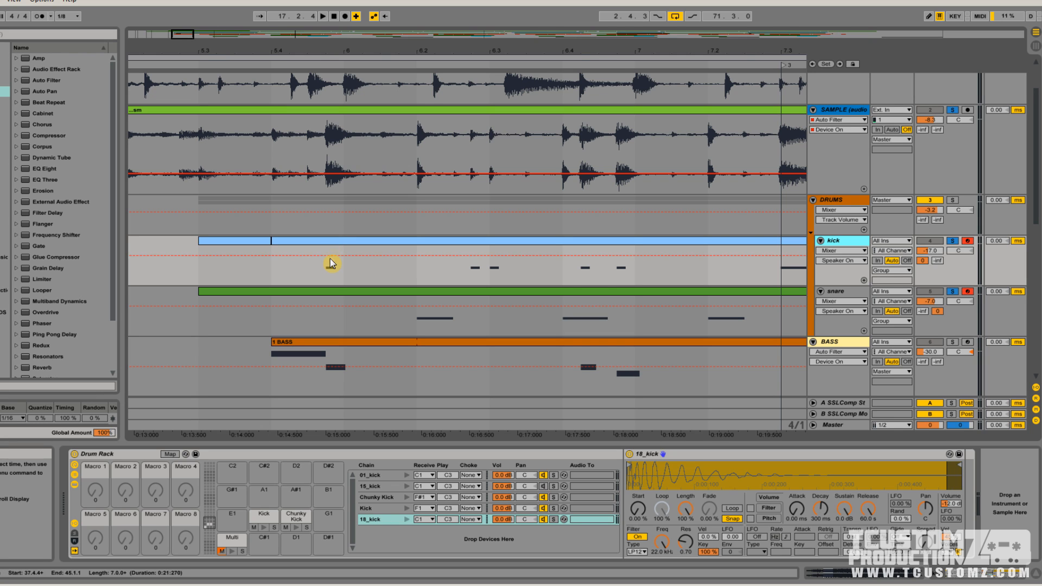
{"action": "left_click_drag", "start_coordinate": [328, 51], "coordinate": [312, 164]}
{"action": "left_click_drag", "start_coordinate": [182, 35], "coordinate": [181, 7]}
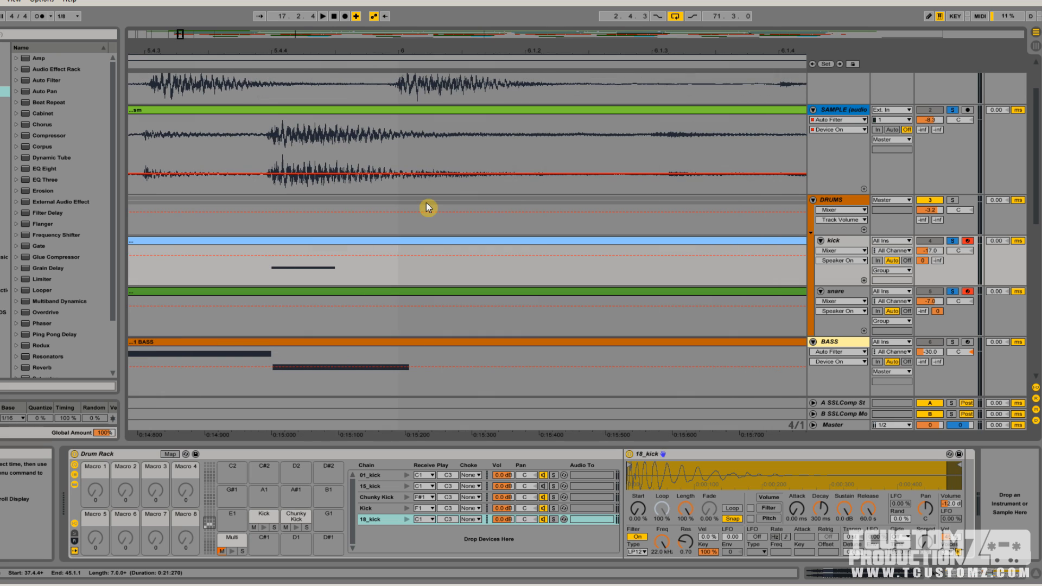
{"action": "left_click_drag", "start_coordinate": [179, 34], "coordinate": [180, 65]}
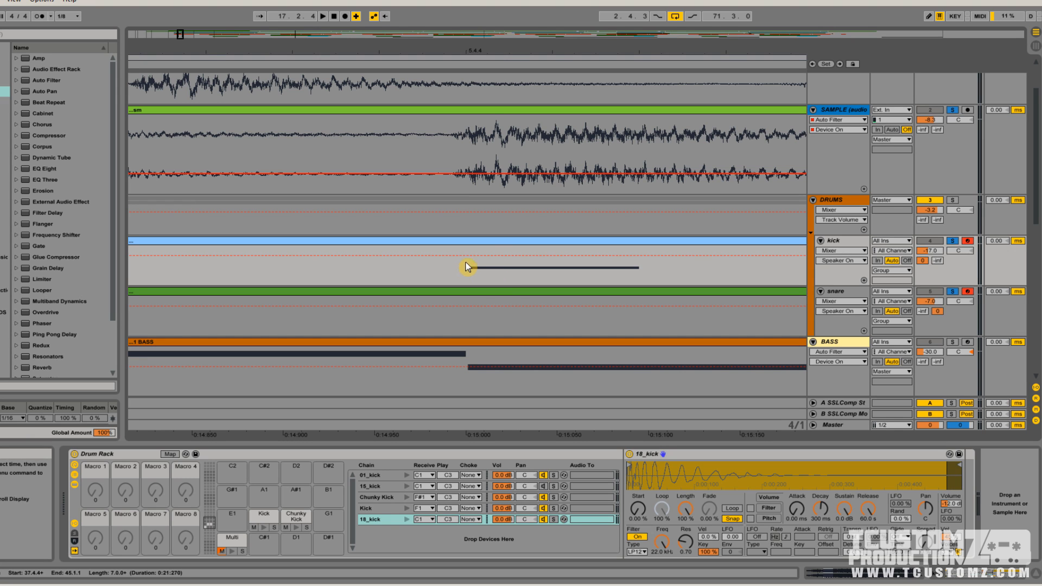
{"action": "left_click_drag", "start_coordinate": [182, 36], "coordinate": [253, 39]}
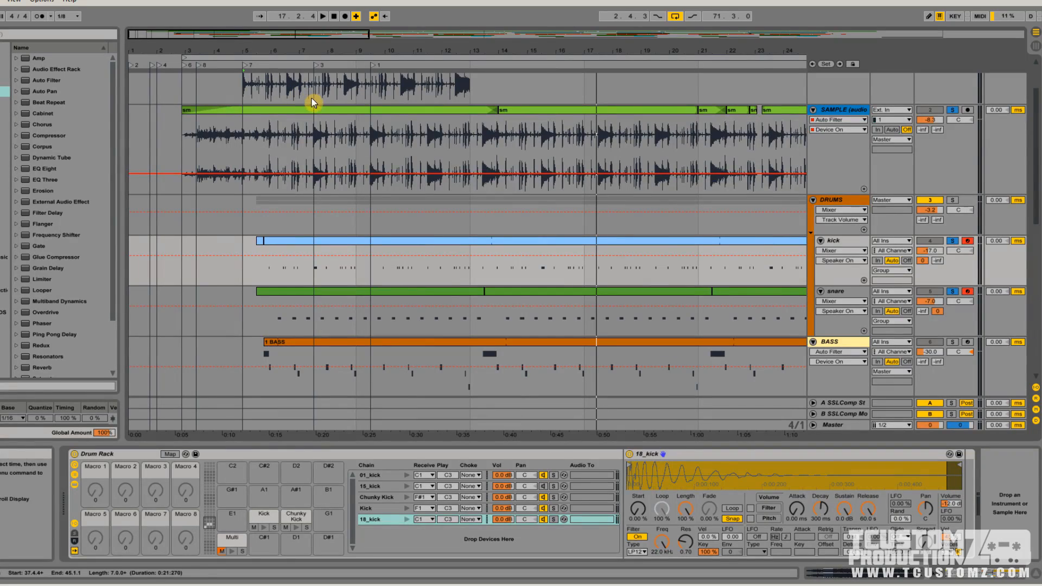
Convert the drums of the first clip on the lower SAMPLE track to a new MIDI track.
{"action": "right_click", "coordinate": [321, 109]}
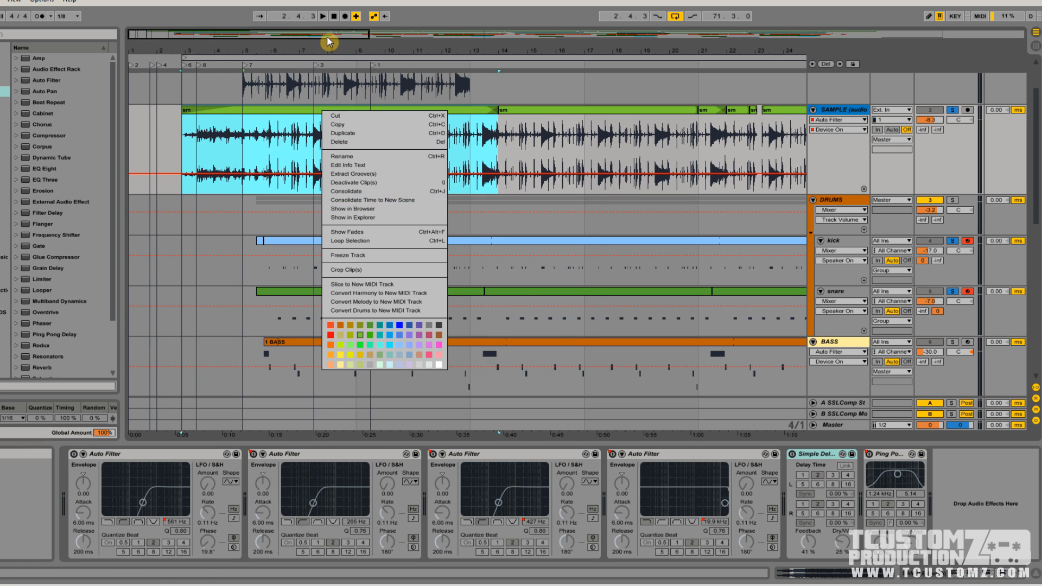
{"action": "left_click_drag", "start_coordinate": [329, 35], "coordinate": [326, 115]}
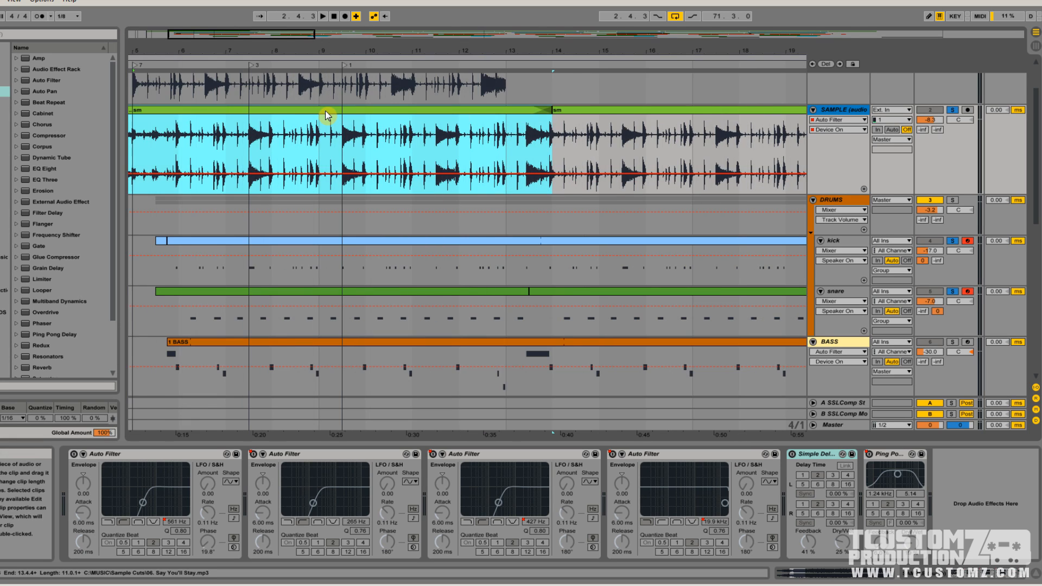
{"action": "right_click", "coordinate": [371, 112]}
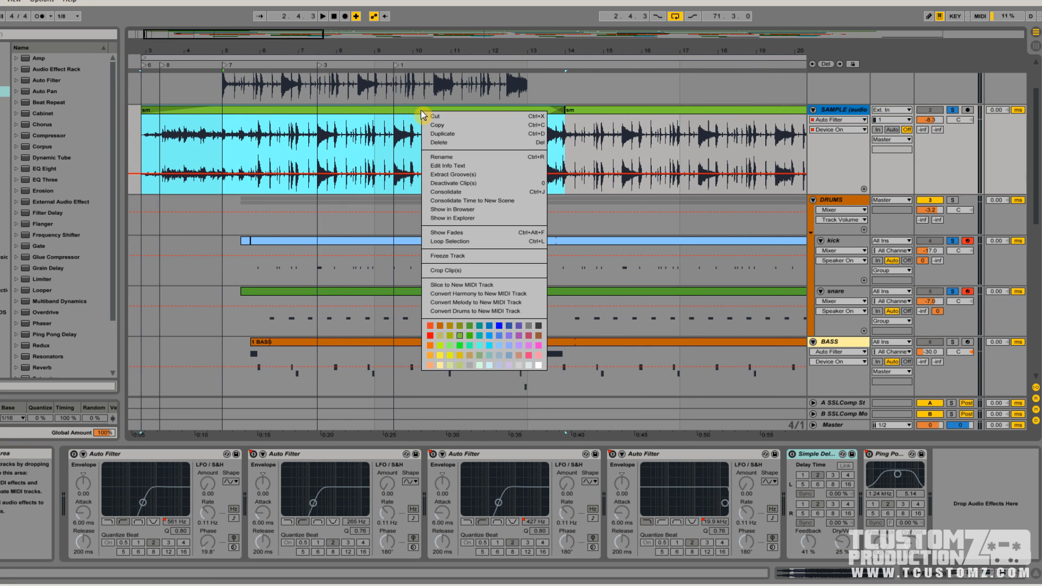
{"action": "left_click", "coordinate": [493, 311]}
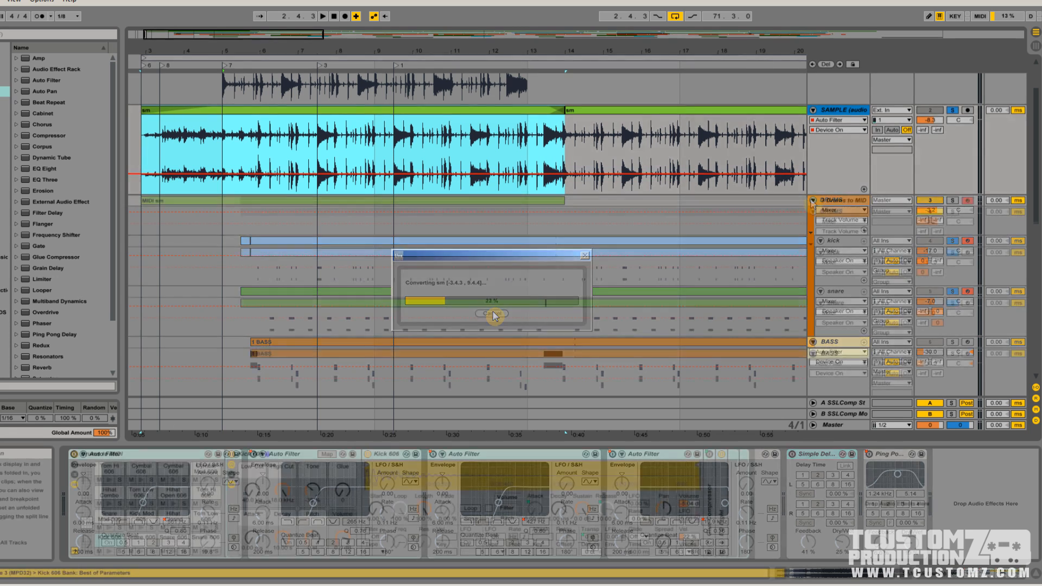
Delete all Tom Low 606-1 notes from the converted MIDI sm clip.
{"action": "left_click", "coordinate": [475, 200]}
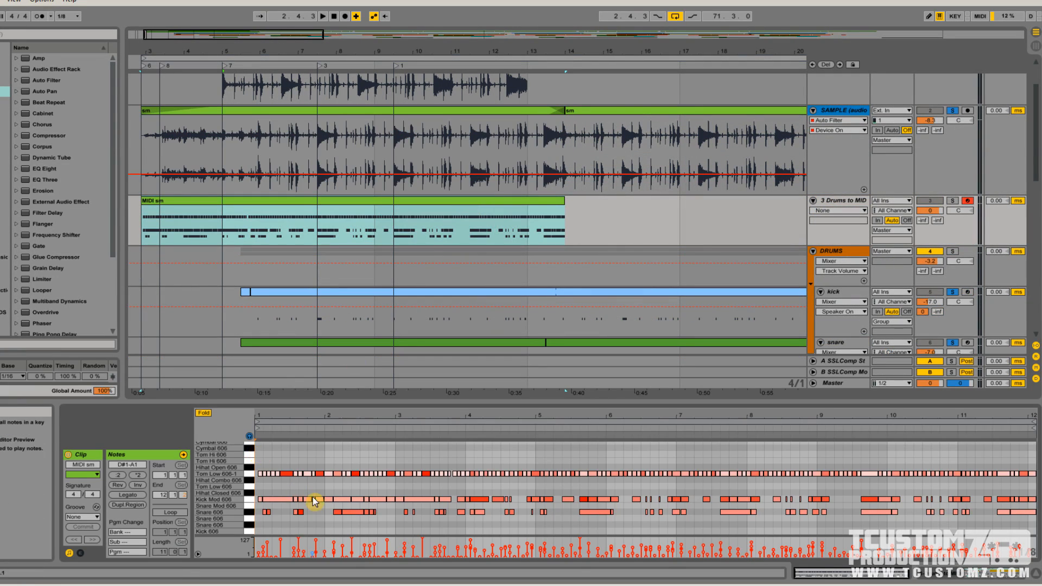
{"action": "left_click", "coordinate": [249, 474]}
{"action": "key", "text": "Delete"}
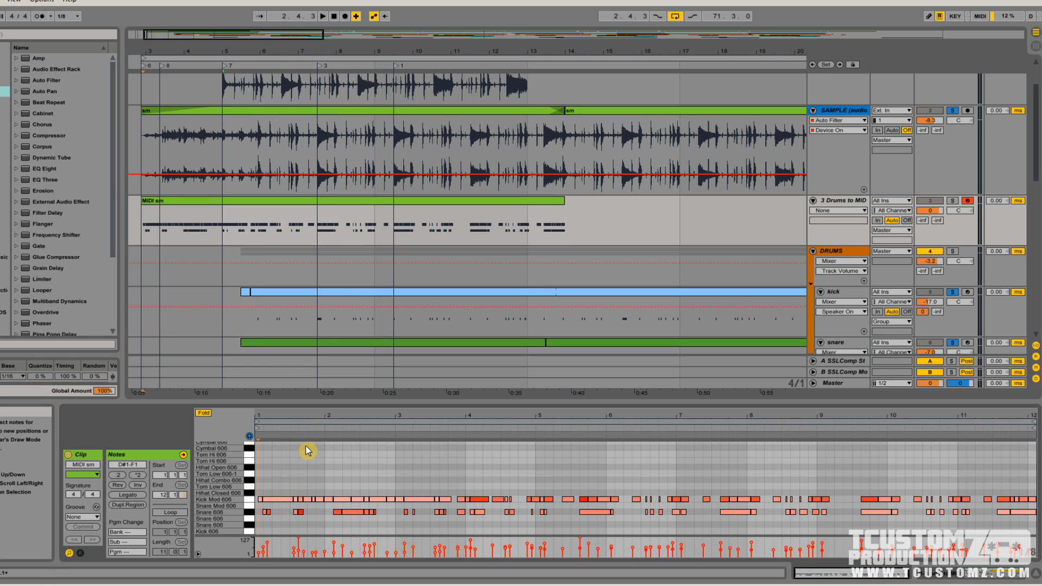
Examine the Kick Mod 606 and Snare 606 notes left in the converted MIDI sm clip.
{"action": "left_click_drag", "start_coordinate": [311, 417], "coordinate": [311, 477]}
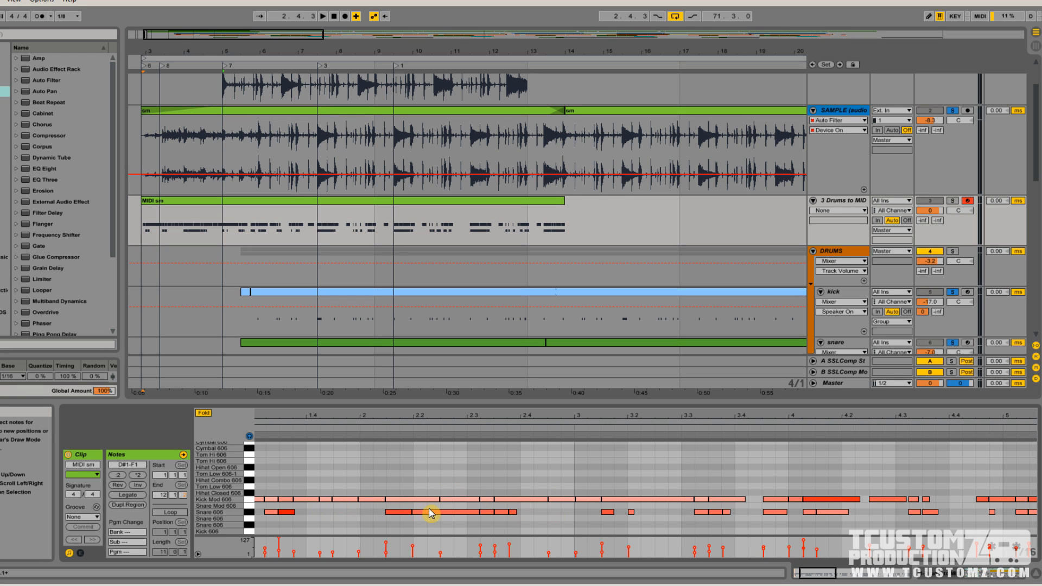
{"action": "left_click_drag", "start_coordinate": [834, 418], "coordinate": [573, 440]}
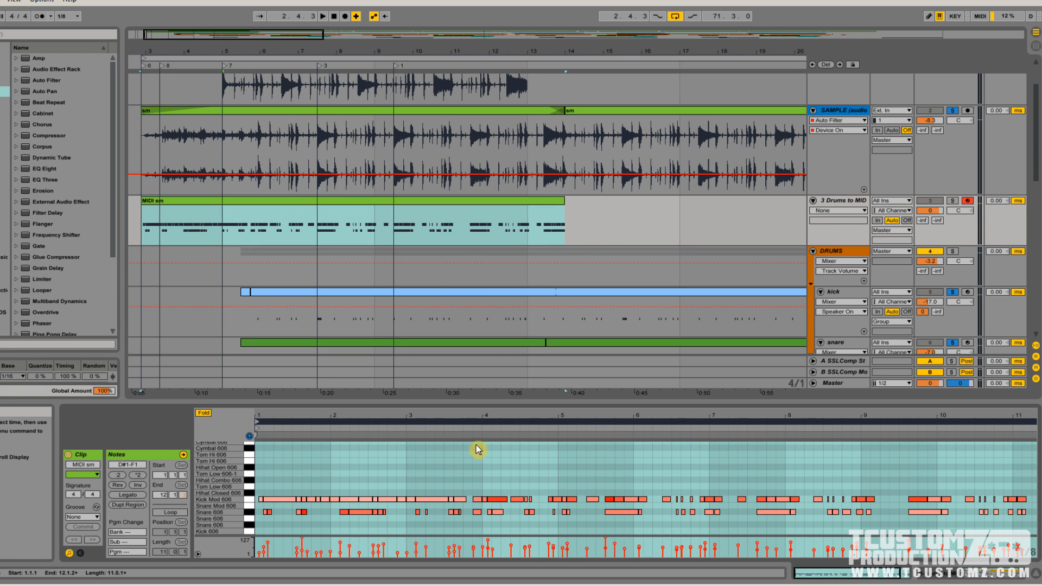
{"action": "key", "text": "shift+Tab"}
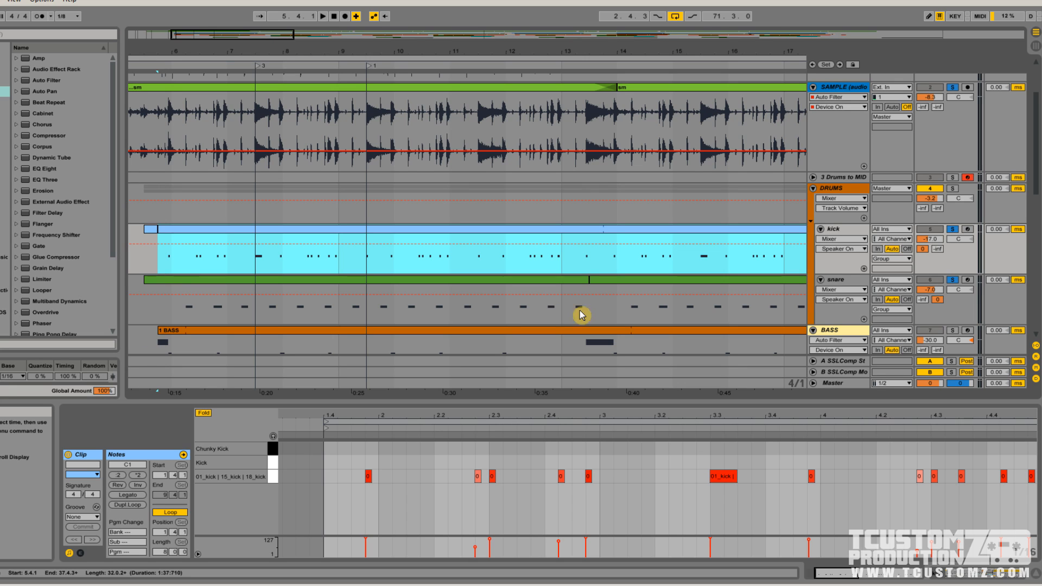
Review the kick and snare patterns and play them together with the lower SAMPLE track.
{"action": "scroll", "coordinate": [369, 264], "scroll_direction": "down", "scroll_amount": 1}
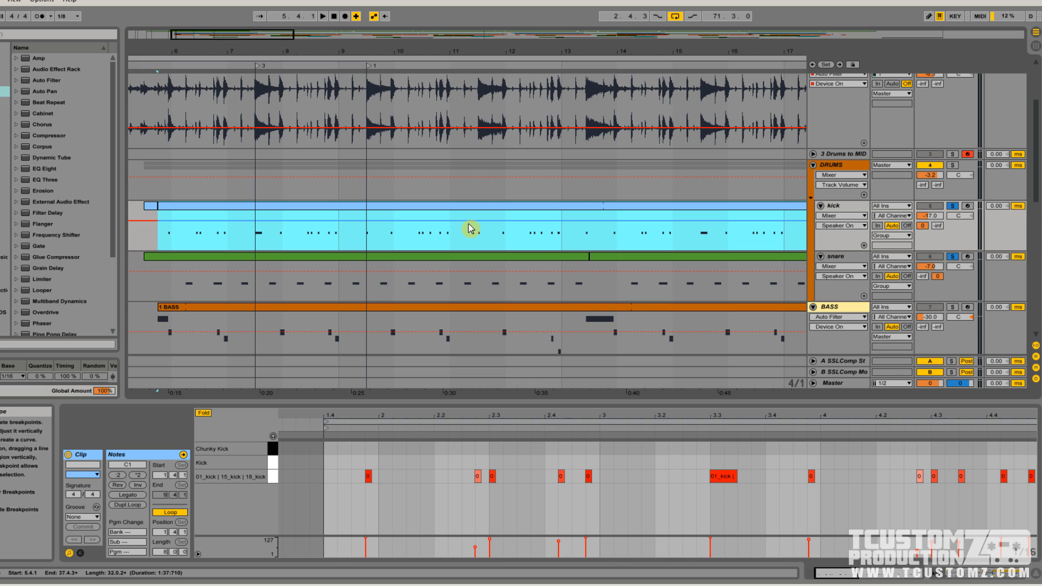
{"action": "left_click", "coordinate": [840, 256]}
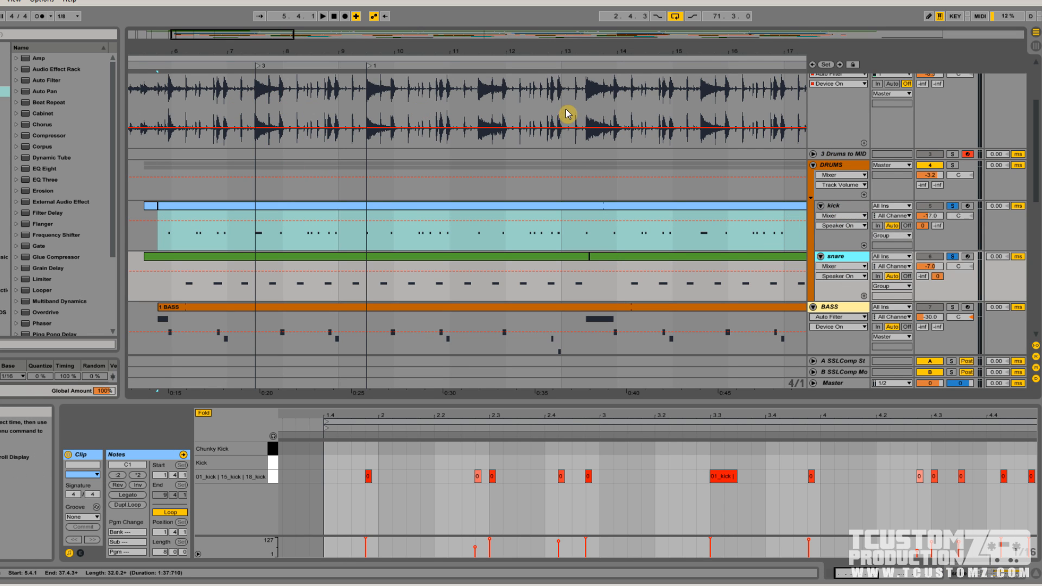
{"action": "scroll", "coordinate": [727, 186], "scroll_direction": "down", "scroll_amount": 3}
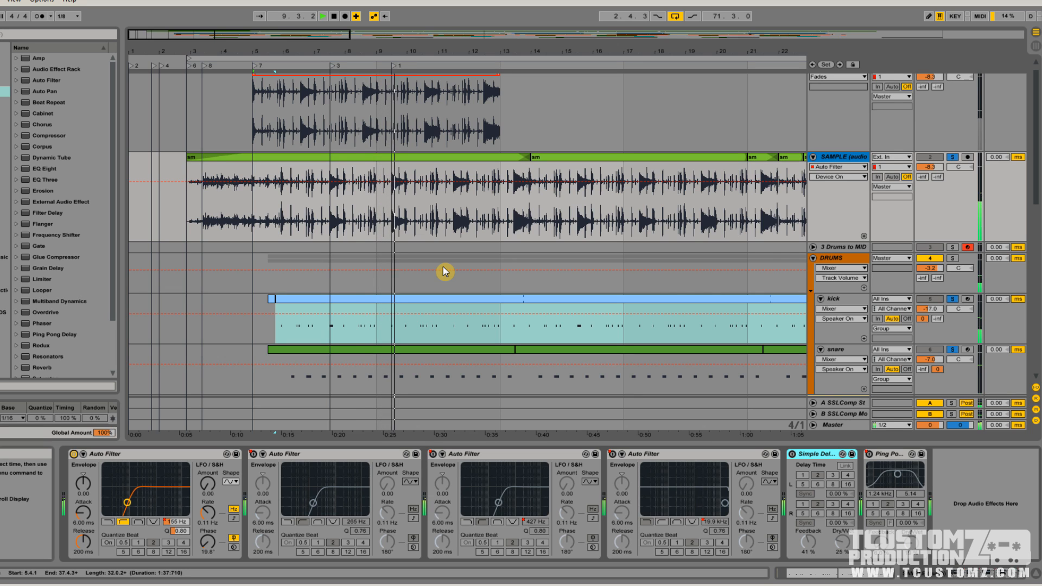
Inspect the BASS track's Bass Note_C instrument and its Filter/Global settings, and place the insert marker at bar 17.
{"action": "scroll", "coordinate": [444, 271], "scroll_direction": "down", "scroll_amount": 3}
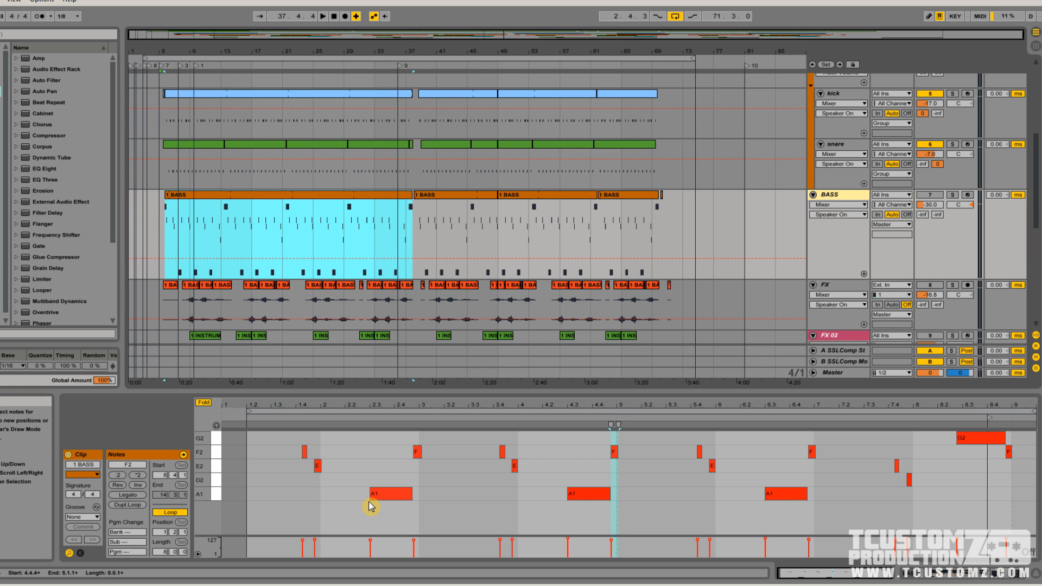
{"action": "double_click", "coordinate": [834, 197]}
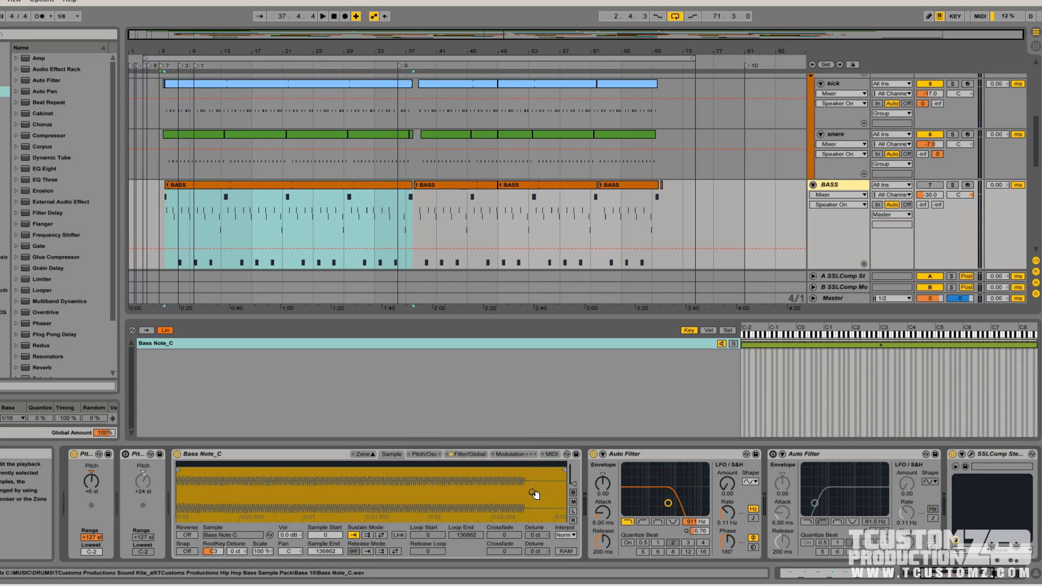
{"action": "left_click", "coordinate": [470, 453]}
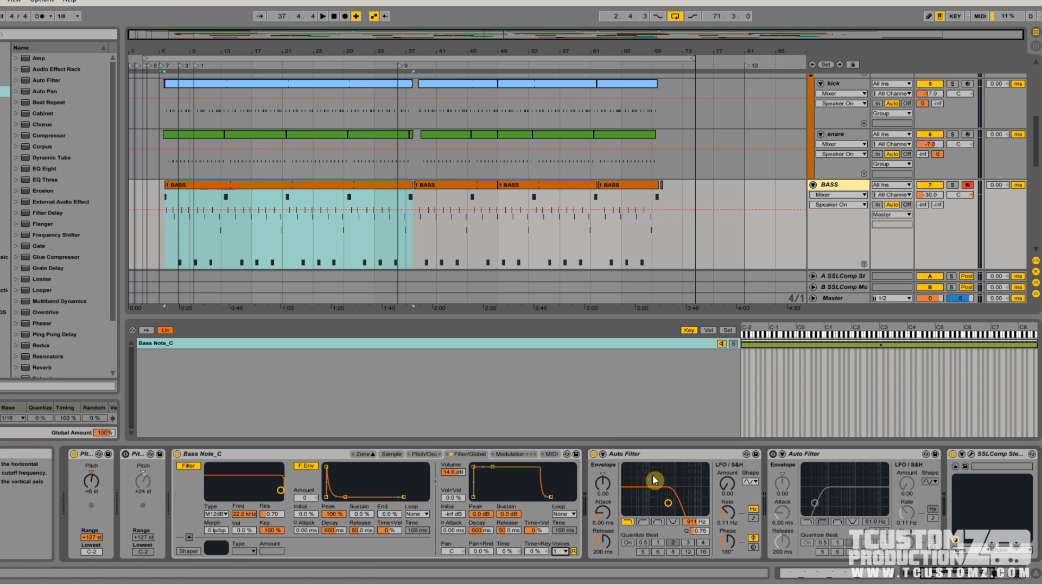
{"action": "left_click", "coordinate": [265, 190]}
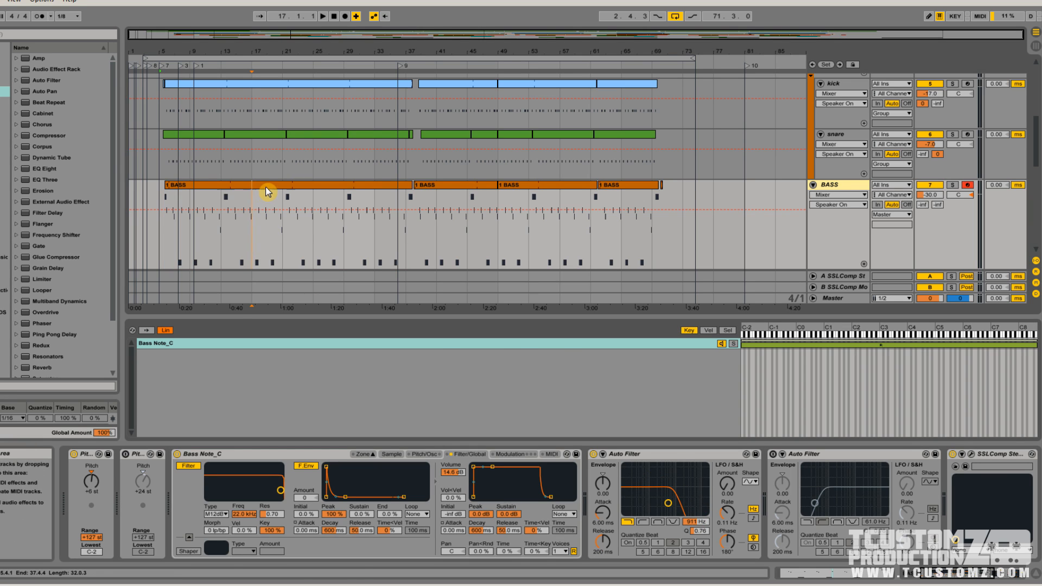
Open the notes of the first BASS clip and follow the bass line during playback from bar 7.
{"action": "double_click", "coordinate": [265, 190]}
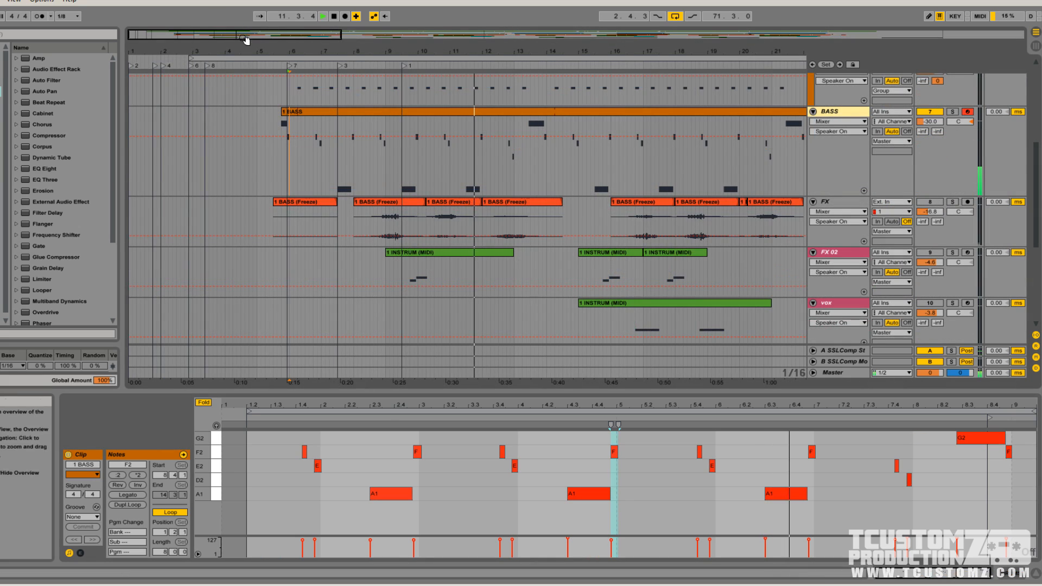
{"action": "left_click_drag", "start_coordinate": [248, 39], "coordinate": [272, 47]}
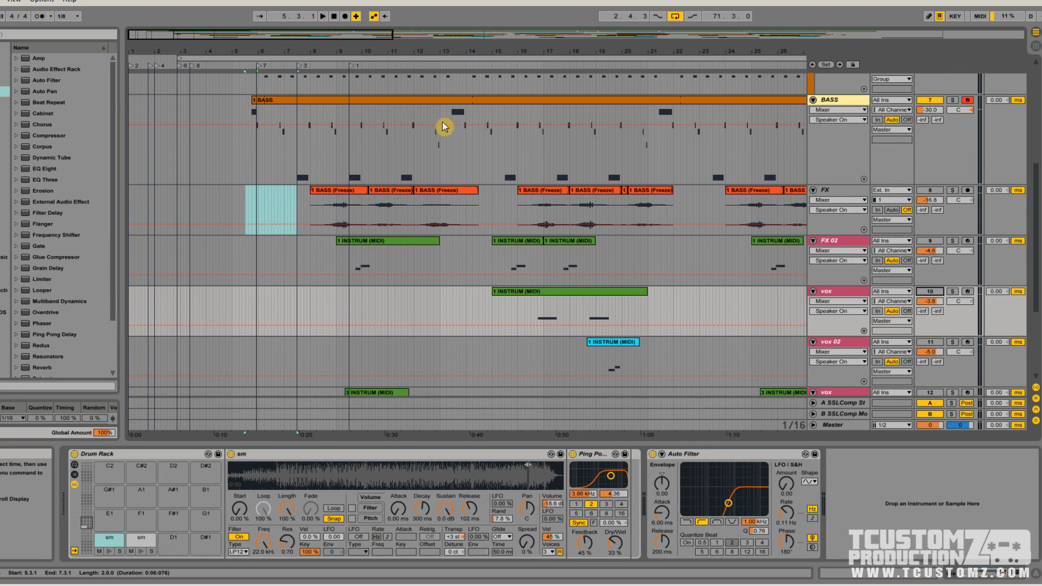
Survey the sound FX and vocal stab tracks, bringing up the devices of the vox, vox 02 and second vox tracks.
{"action": "left_click_drag", "start_coordinate": [392, 35], "coordinate": [568, 36]}
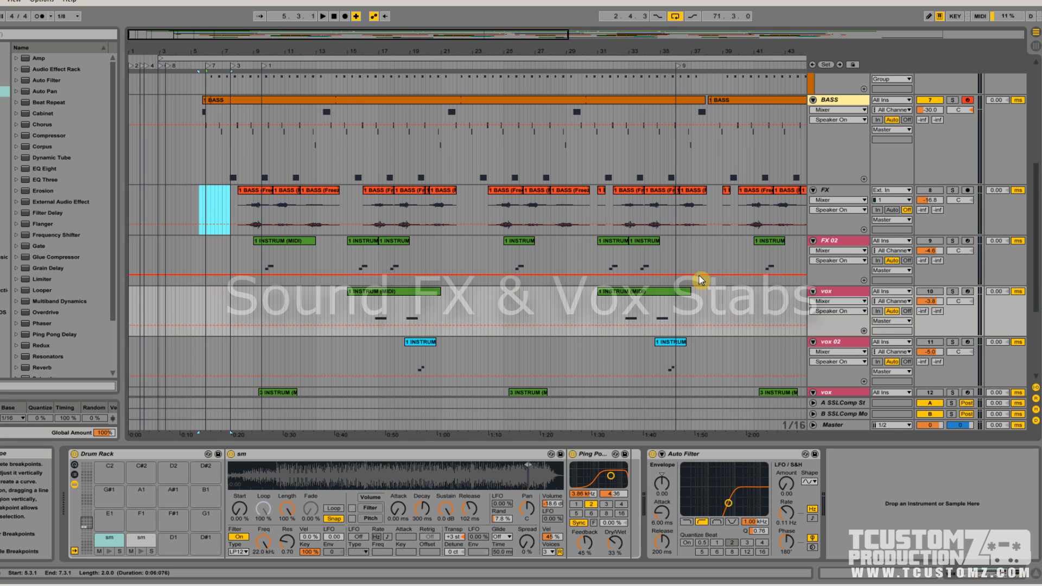
{"action": "scroll", "coordinate": [759, 293], "scroll_direction": "down", "scroll_amount": 3}
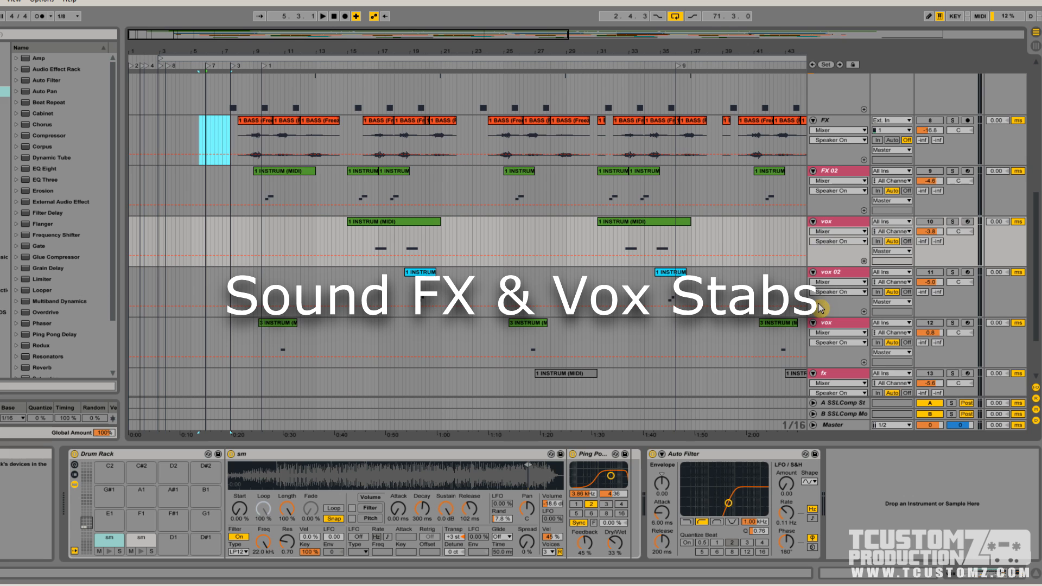
{"action": "left_click", "coordinate": [838, 222]}
{"action": "left_click", "coordinate": [839, 272]}
{"action": "left_click", "coordinate": [832, 324]}
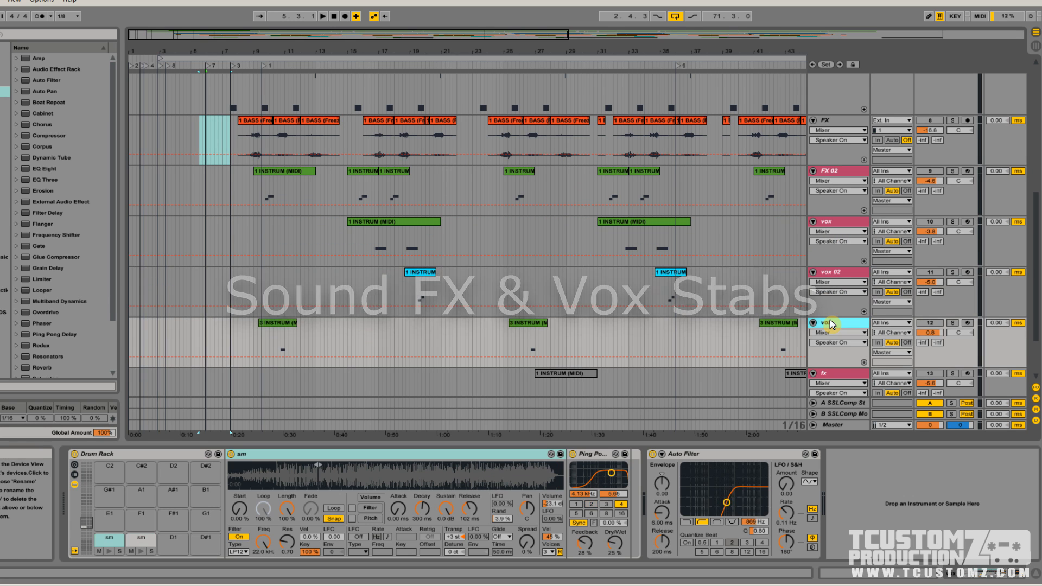
{"action": "scroll", "coordinate": [833, 314], "scroll_direction": "up", "scroll_amount": 5}
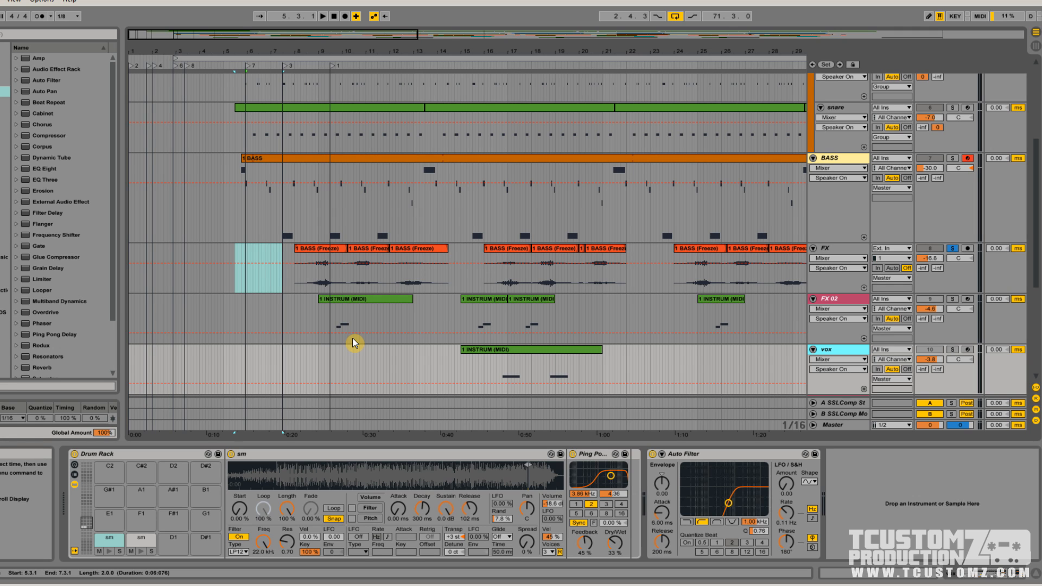
Listen to the soloed FX track, starting playback from around bars 8 and 9.
{"action": "left_click", "coordinate": [300, 65]}
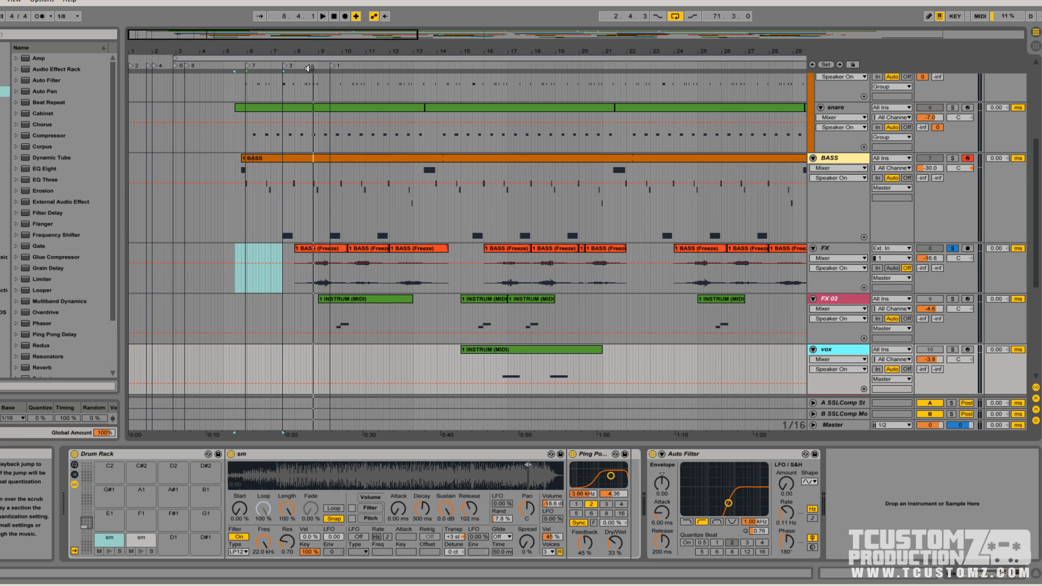
{"action": "left_click", "coordinate": [307, 68]}
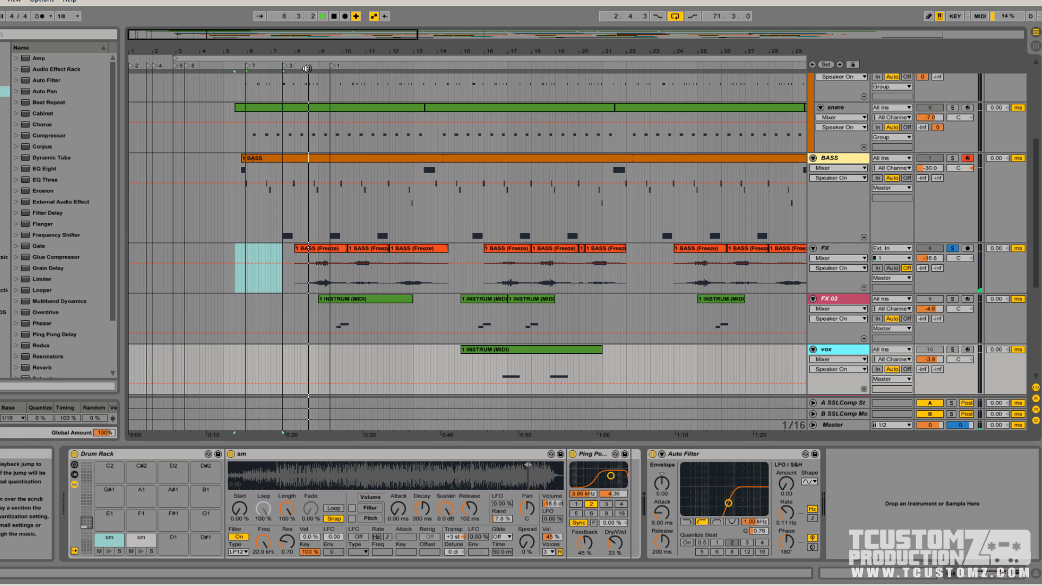
{"action": "left_click", "coordinate": [349, 66]}
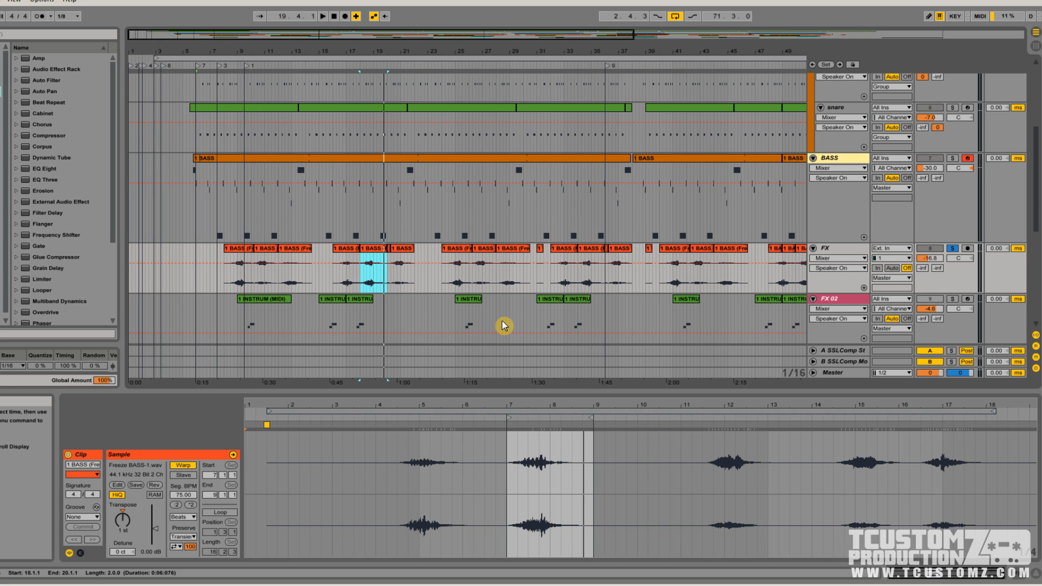
Compare which sample regions the frozen BASS clips on the FX track use, and play the track from around bar 16.
{"action": "left_click", "coordinate": [234, 266]}
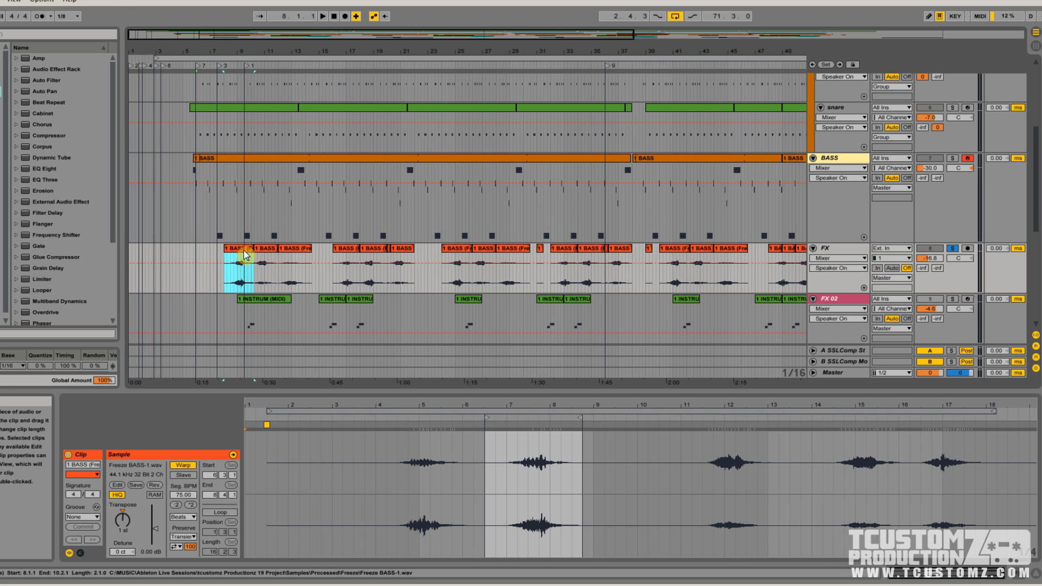
{"action": "left_click", "coordinate": [266, 254]}
{"action": "left_click", "coordinate": [290, 255]}
{"action": "left_click", "coordinate": [346, 266]}
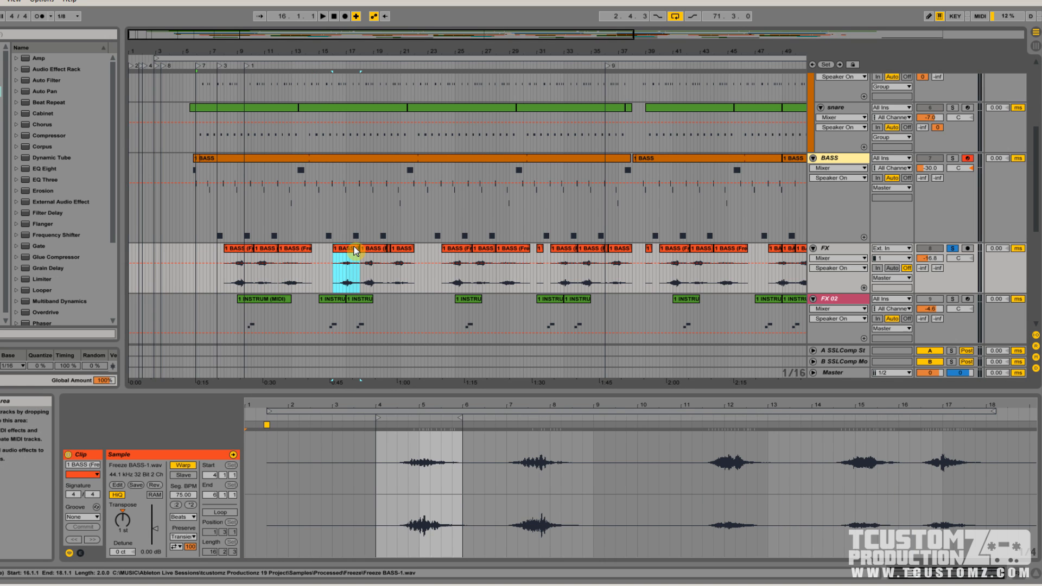
{"action": "left_click_drag", "start_coordinate": [407, 39], "coordinate": [407, 22]}
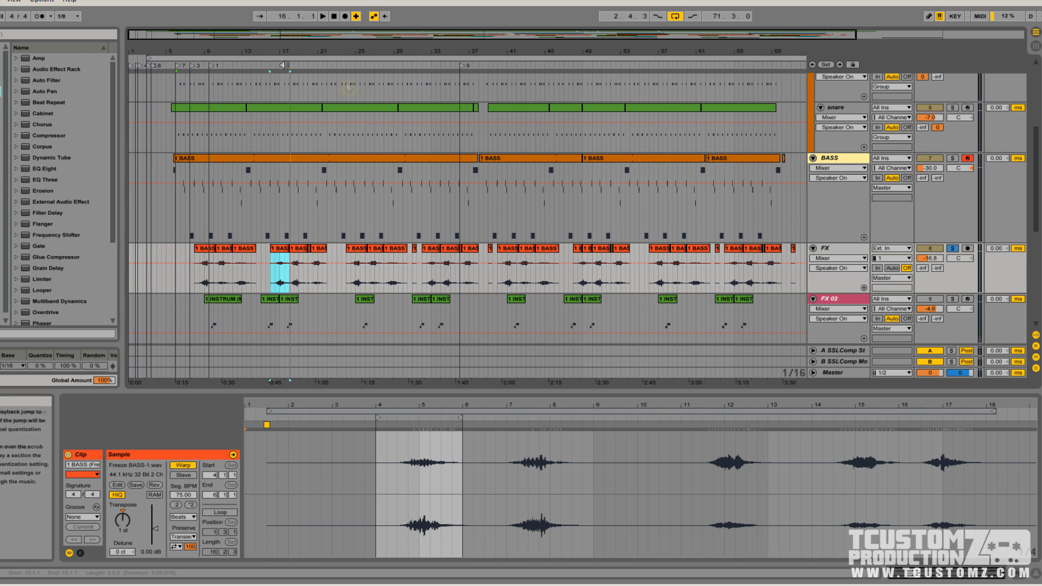
{"action": "left_click", "coordinate": [263, 68]}
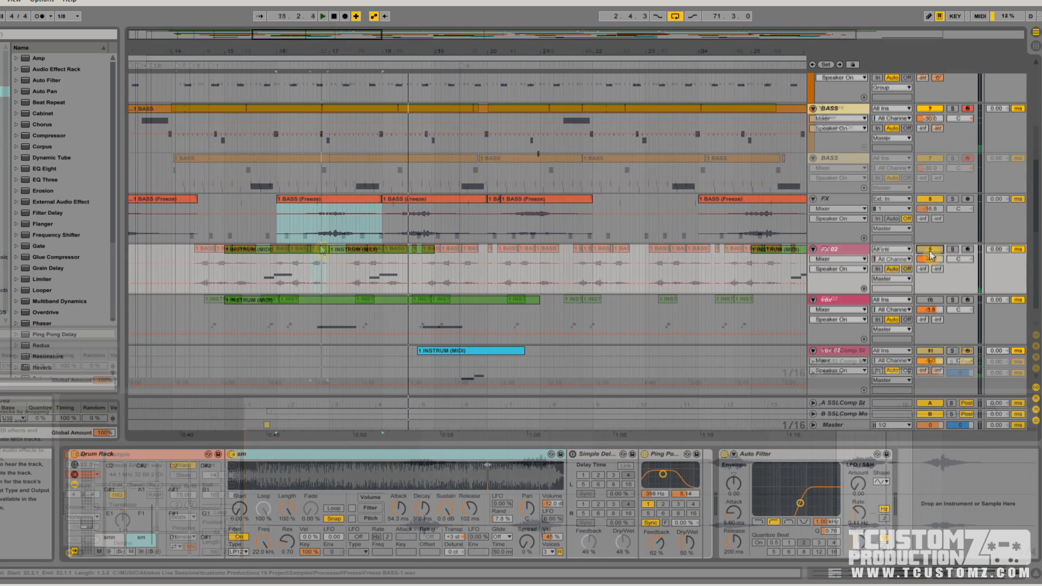
Arm the FX 02 track, audition its smn and sm pads, examine the sm waveform closely, and play from around bar 17.
{"action": "left_click", "coordinate": [967, 250]}
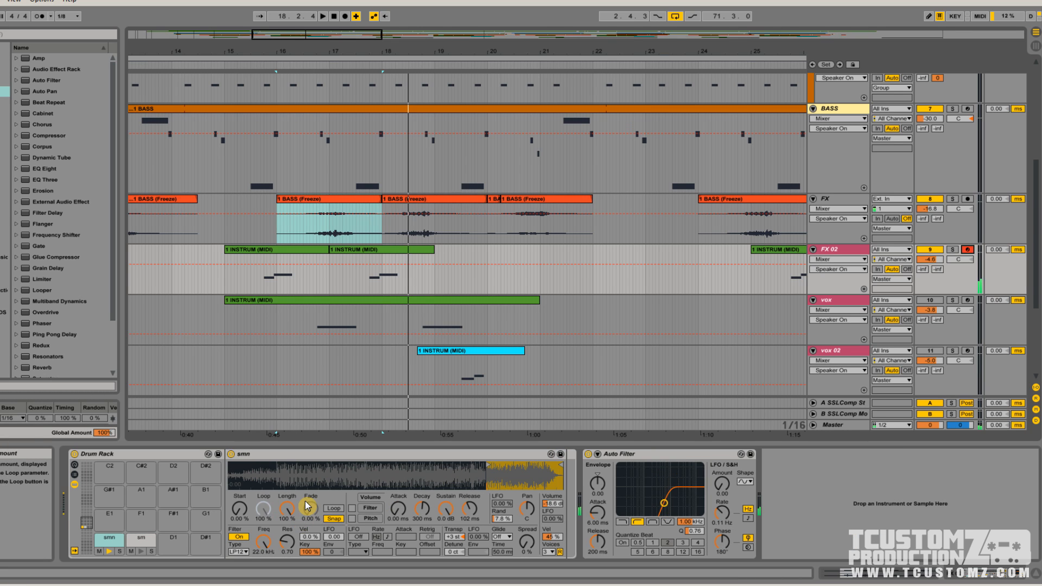
{"action": "key", "text": "w"}
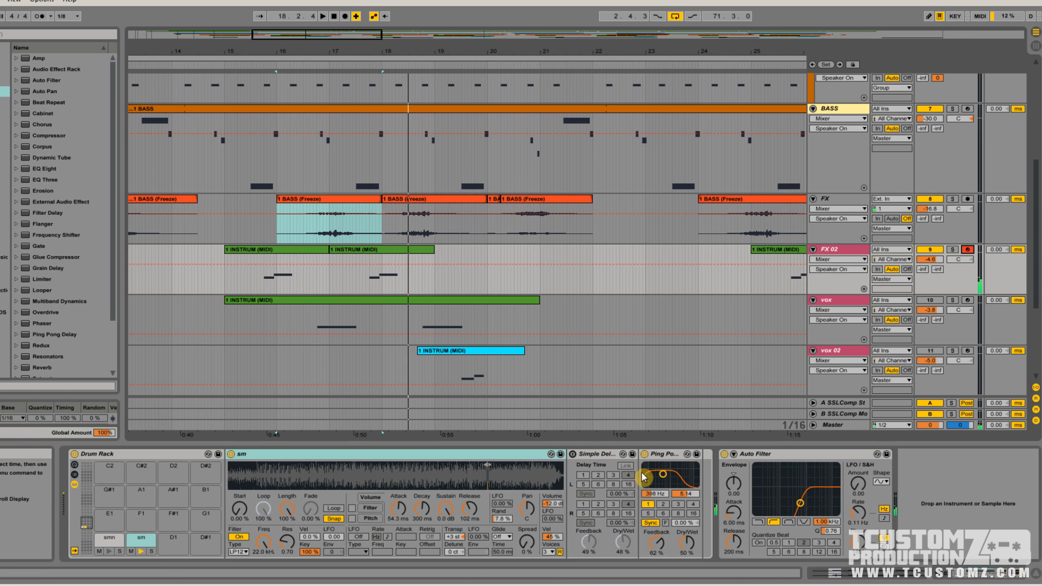
{"action": "key", "text": "a"}
{"action": "key", "text": "w"}
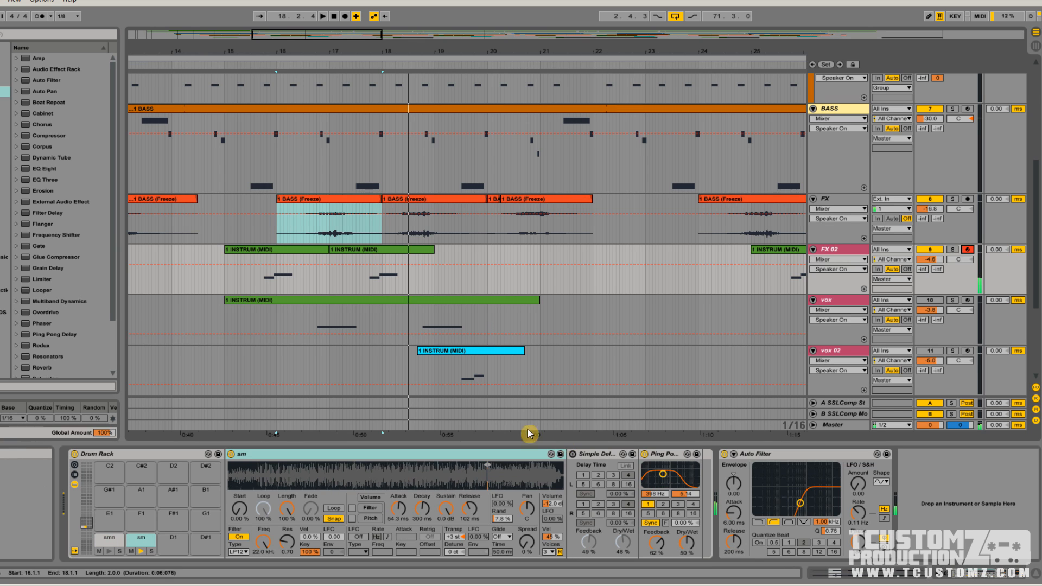
{"action": "left_click_drag", "start_coordinate": [490, 478], "coordinate": [478, 537]}
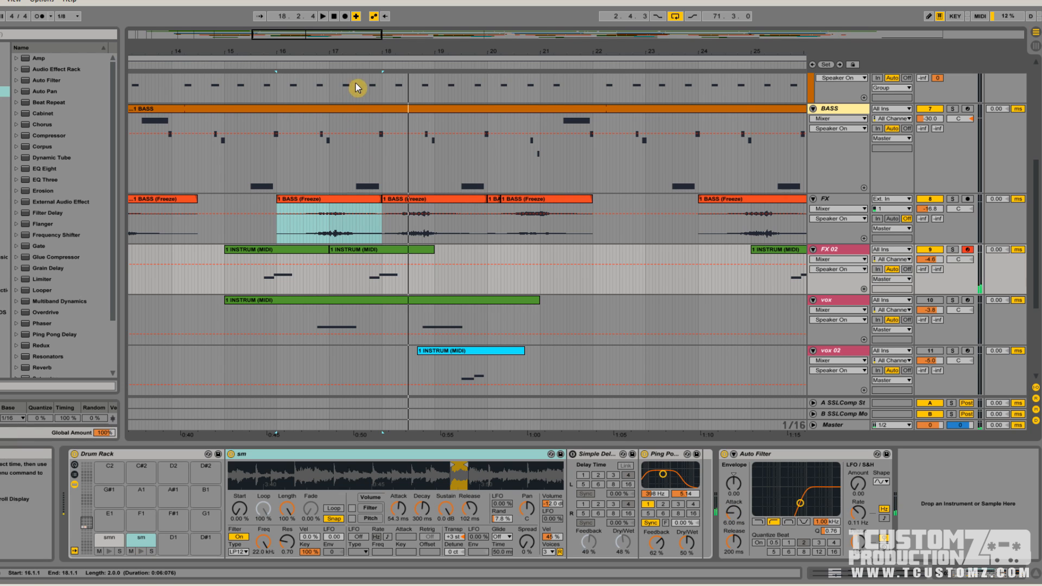
{"action": "left_click", "coordinate": [365, 66]}
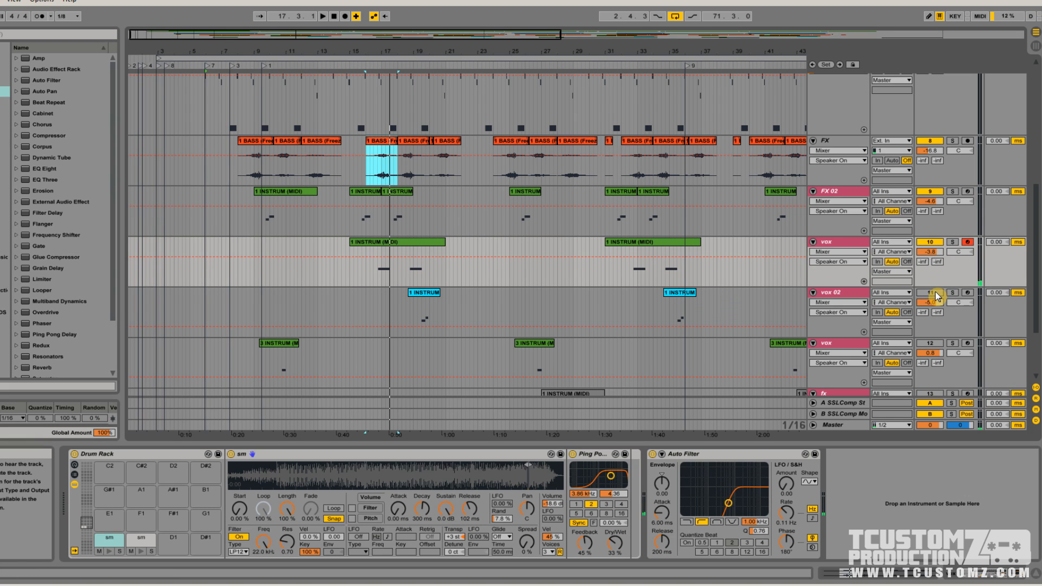
Arm the vox 02 track and activate the fx track, inspecting the sm samples in the vocal and fx Drum Racks.
{"action": "left_click", "coordinate": [968, 293]}
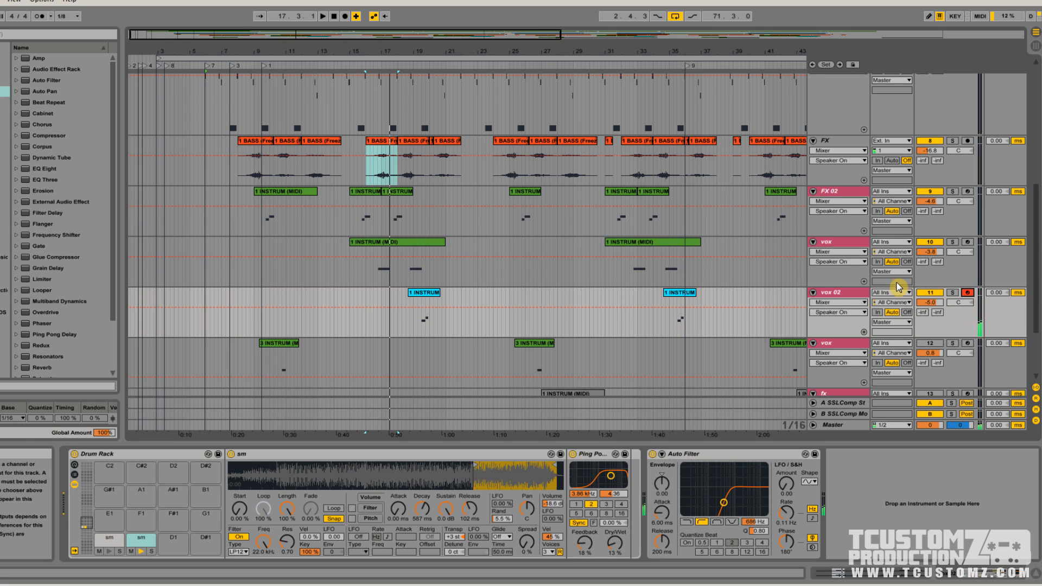
{"action": "scroll", "coordinate": [853, 285], "scroll_direction": "down", "scroll_amount": 1}
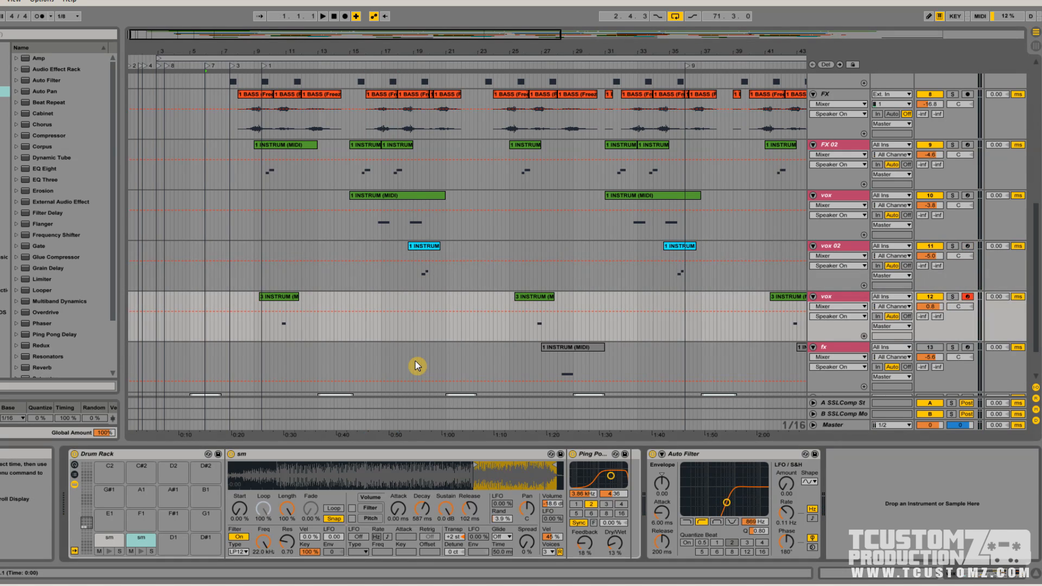
{"action": "left_click", "coordinate": [458, 465]}
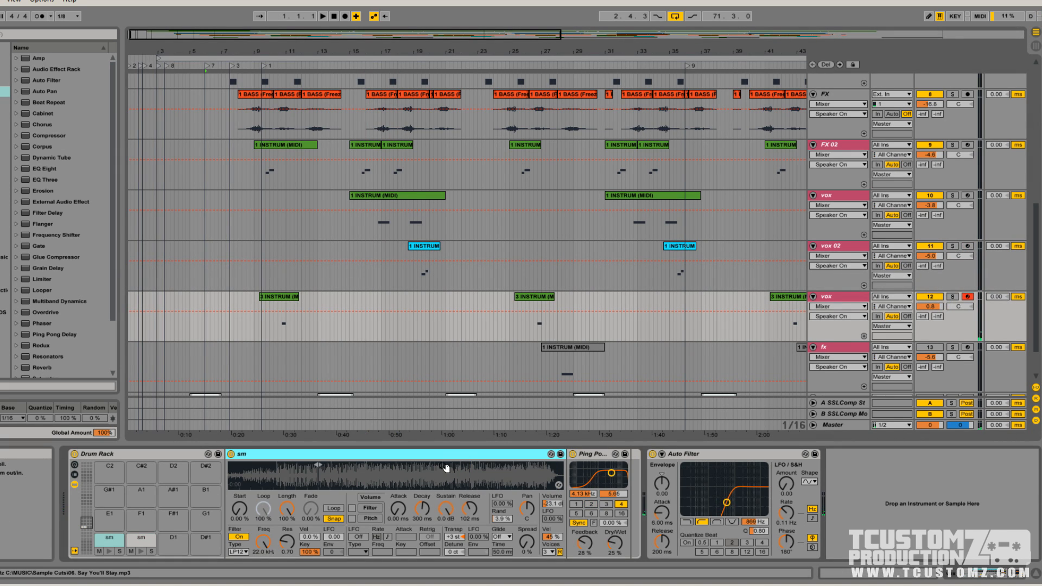
{"action": "scroll", "coordinate": [660, 376], "scroll_direction": "down", "scroll_amount": 2}
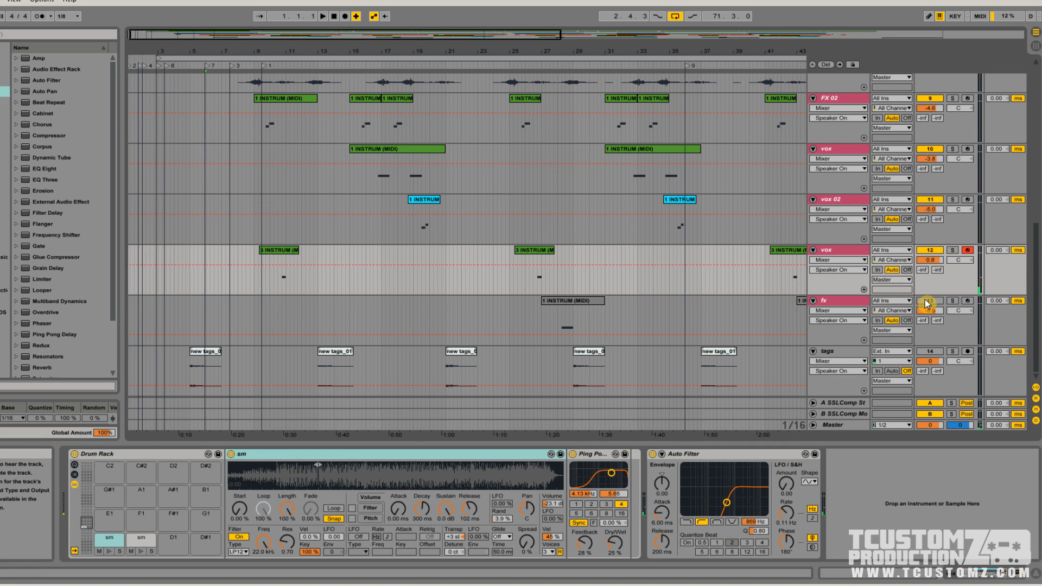
{"action": "left_click", "coordinate": [925, 300]}
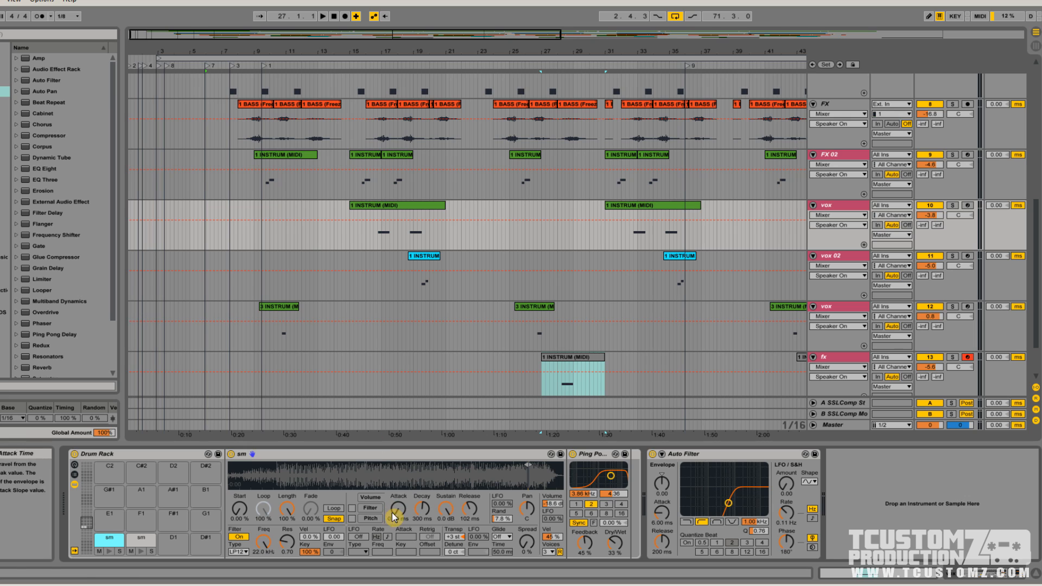
{"action": "left_click_drag", "start_coordinate": [405, 478], "coordinate": [410, 486]}
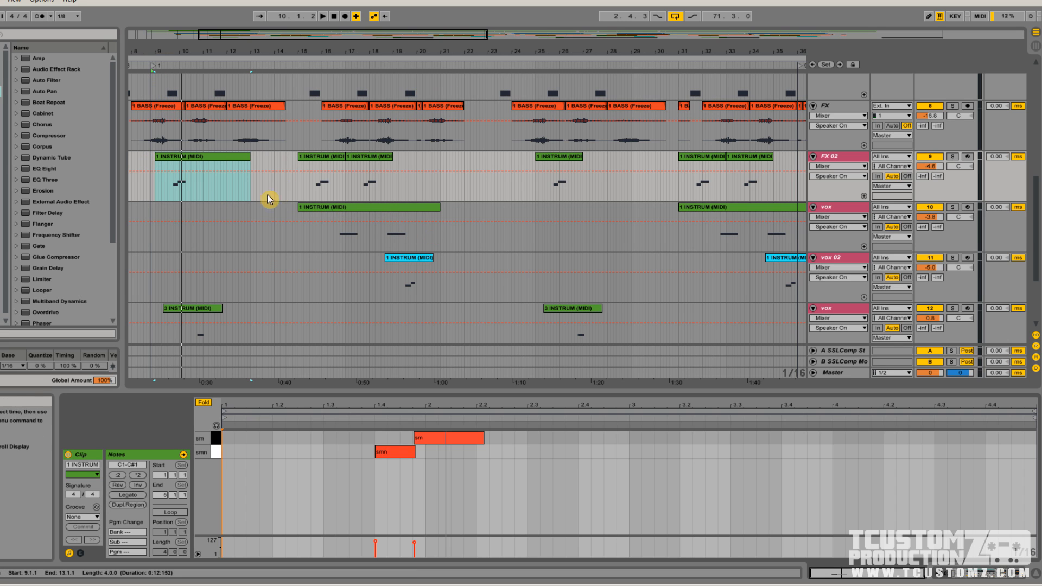
Play from bar 9, viewing the first FX 02 clip, the first clip on track 12 and the third frozen BASS clip.
{"action": "key", "text": "space"}
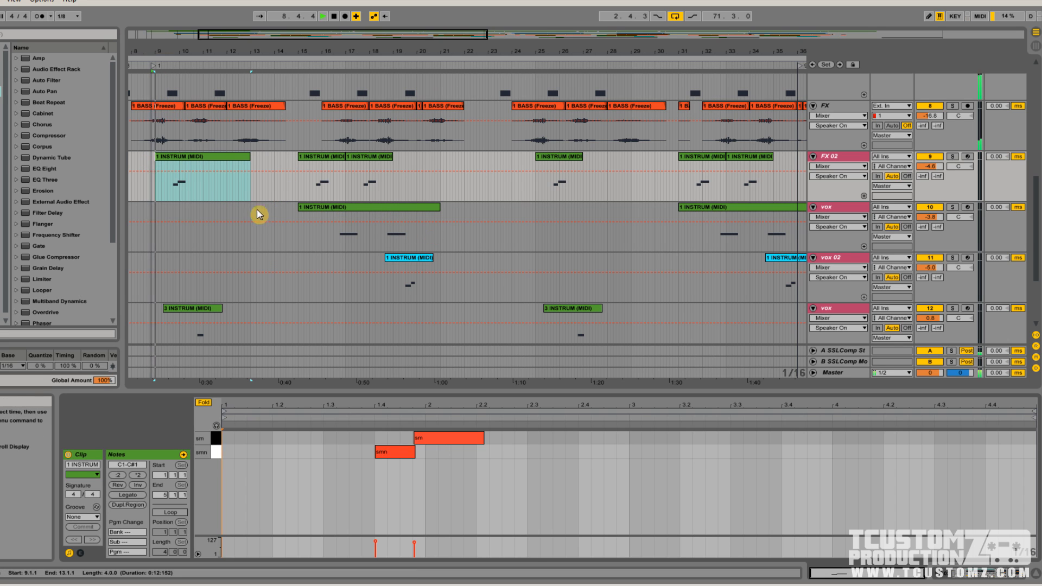
{"action": "left_click", "coordinate": [205, 166]}
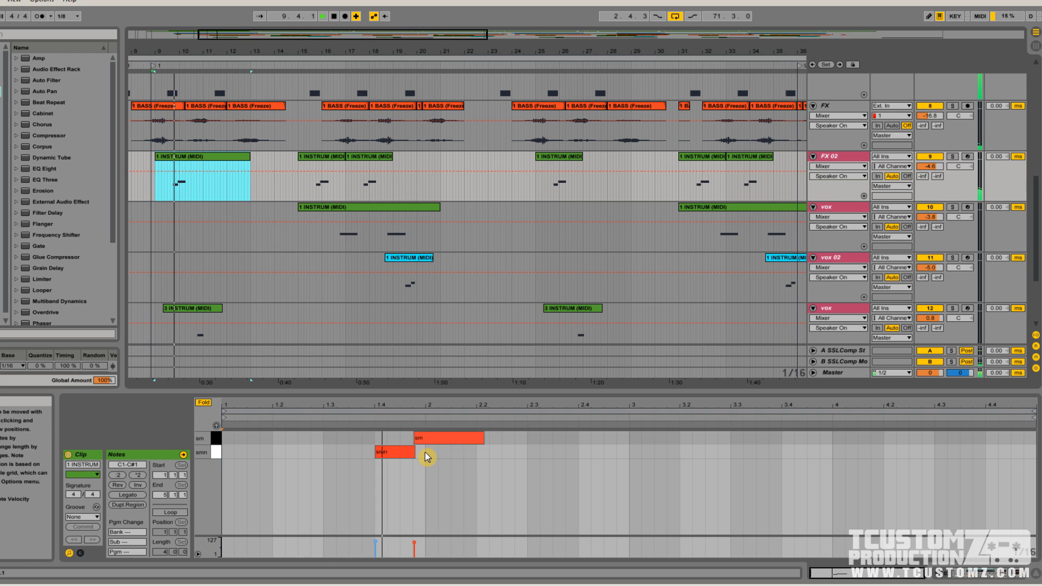
{"action": "left_click", "coordinate": [195, 308]}
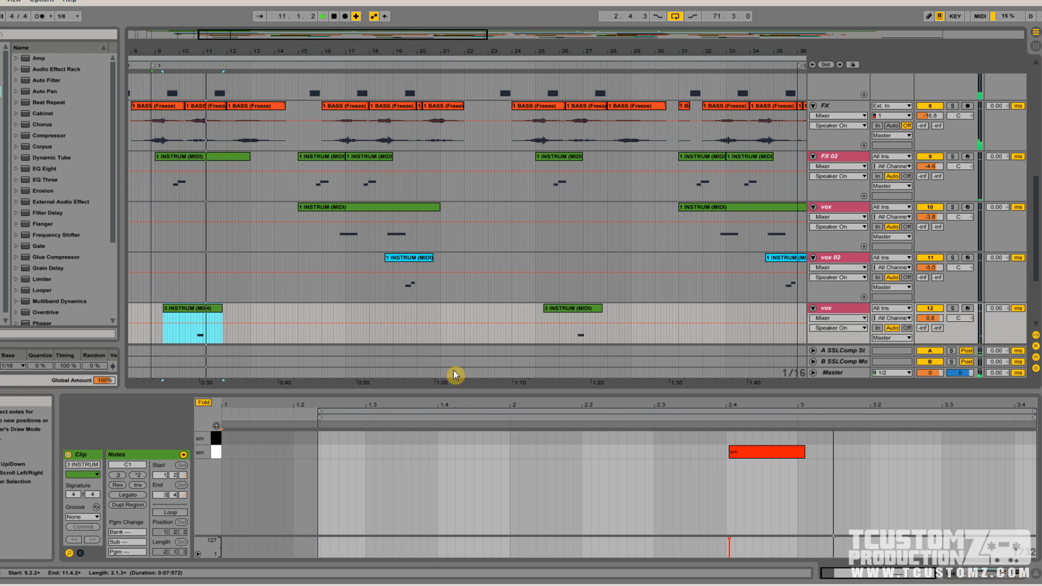
{"action": "left_click", "coordinate": [253, 108]}
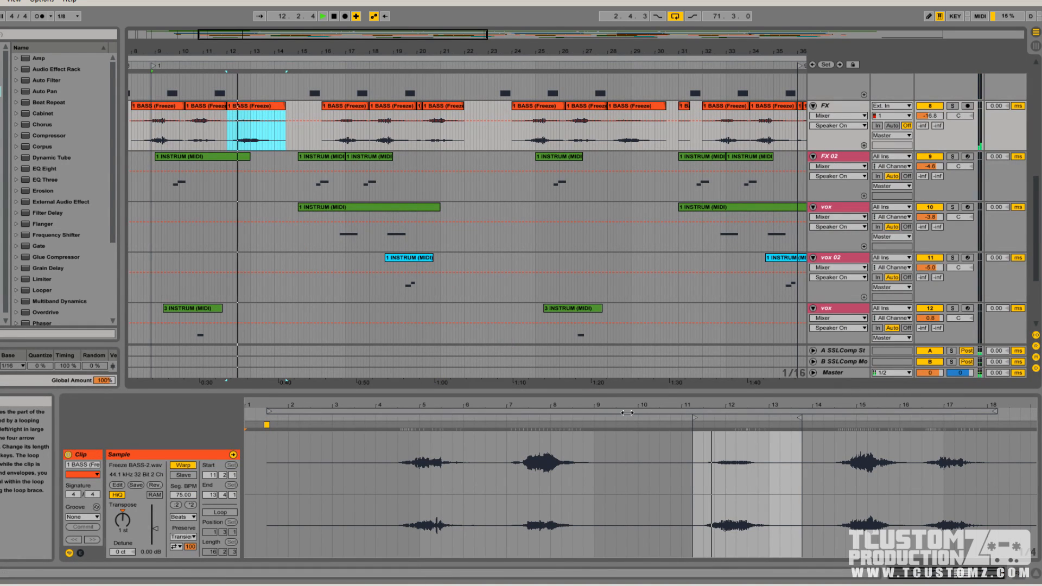
View the notes of the FX 02, vox and vox 02 clips between bars 15 and 21 during playback.
{"action": "left_click", "coordinate": [320, 156]}
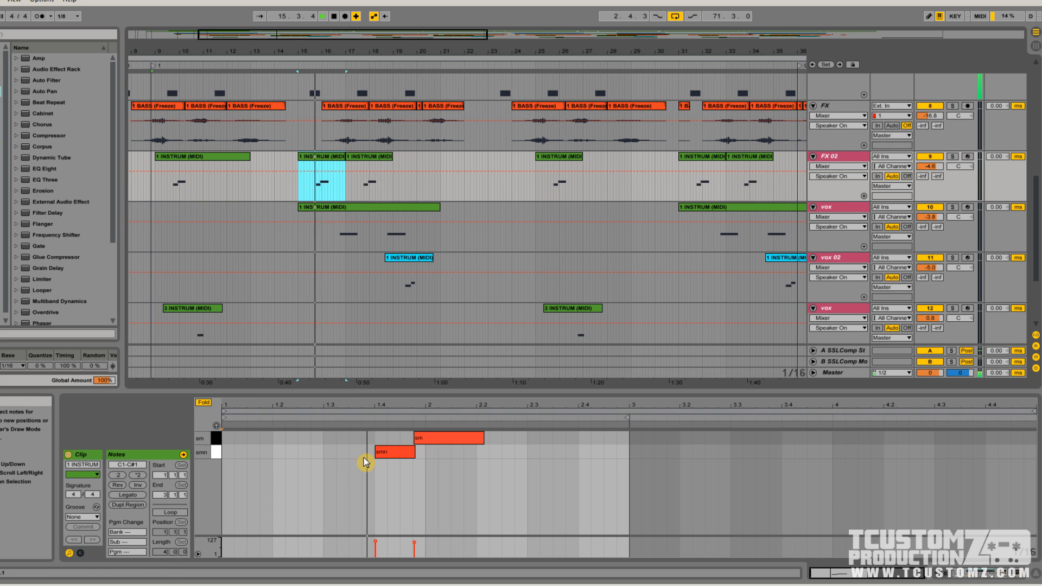
{"action": "left_click", "coordinate": [365, 211]}
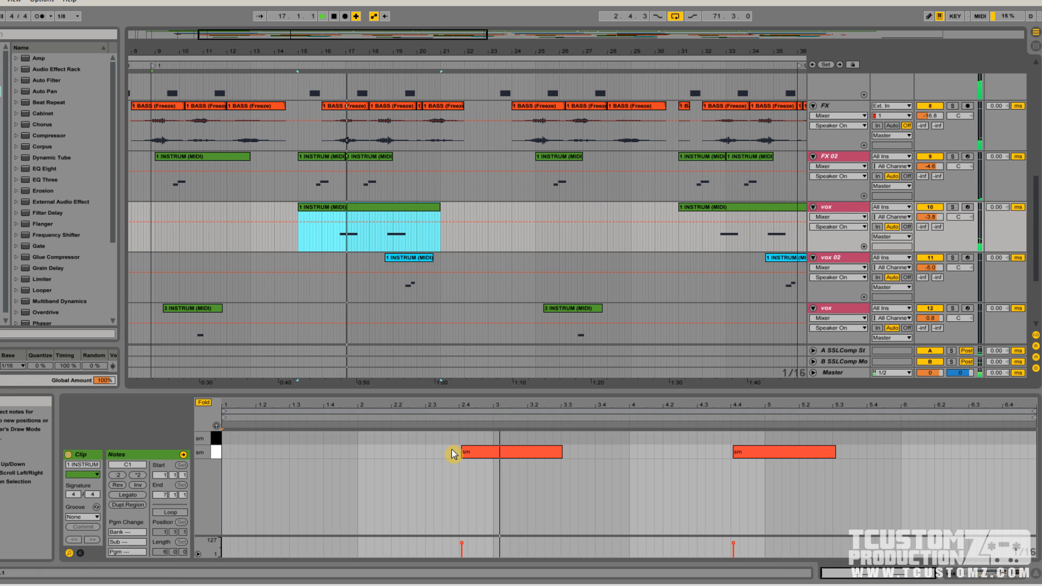
{"action": "left_click", "coordinate": [379, 160]}
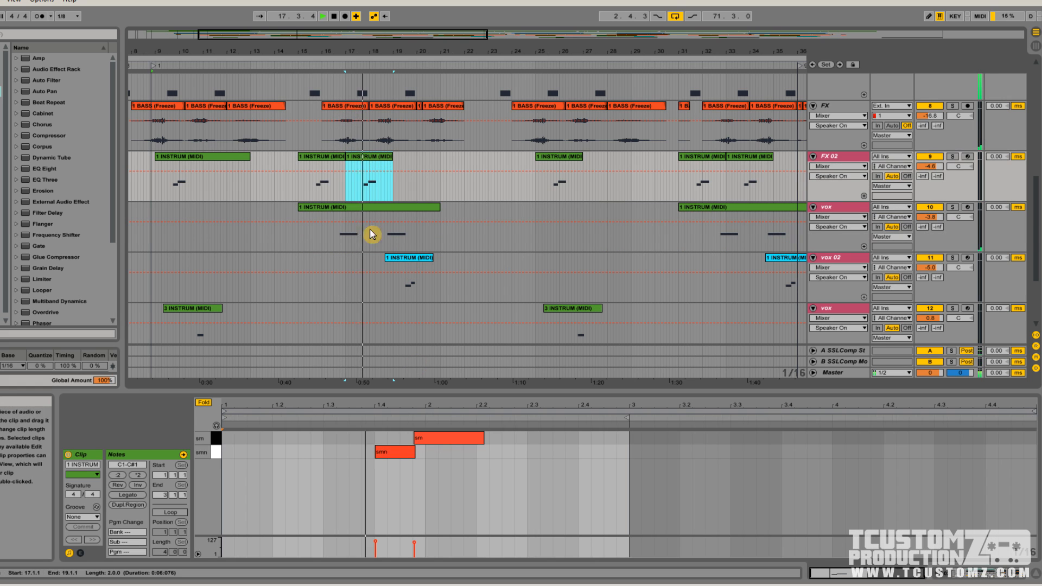
{"action": "left_click", "coordinate": [407, 215]}
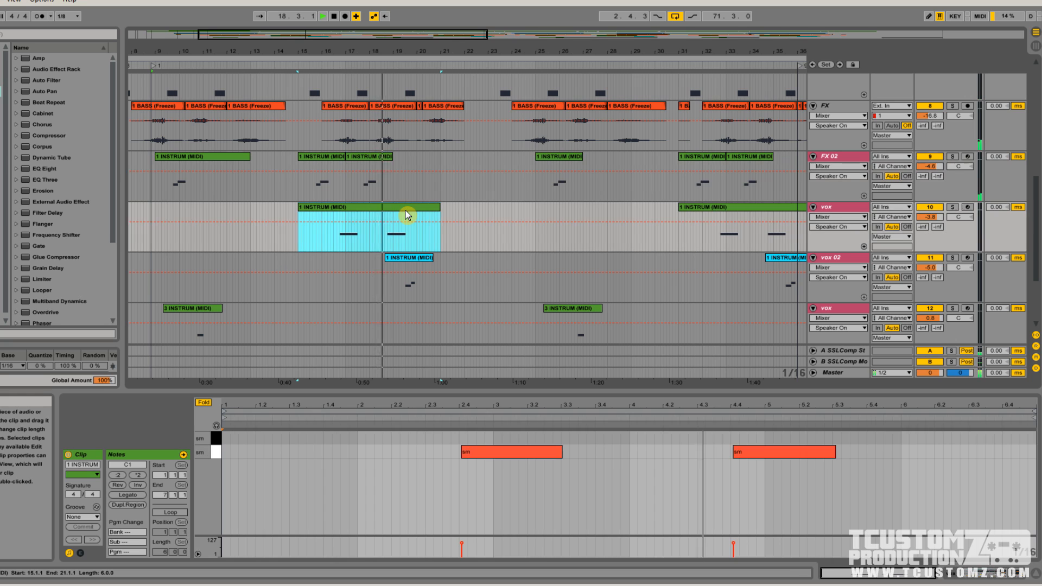
{"action": "left_click", "coordinate": [422, 257]}
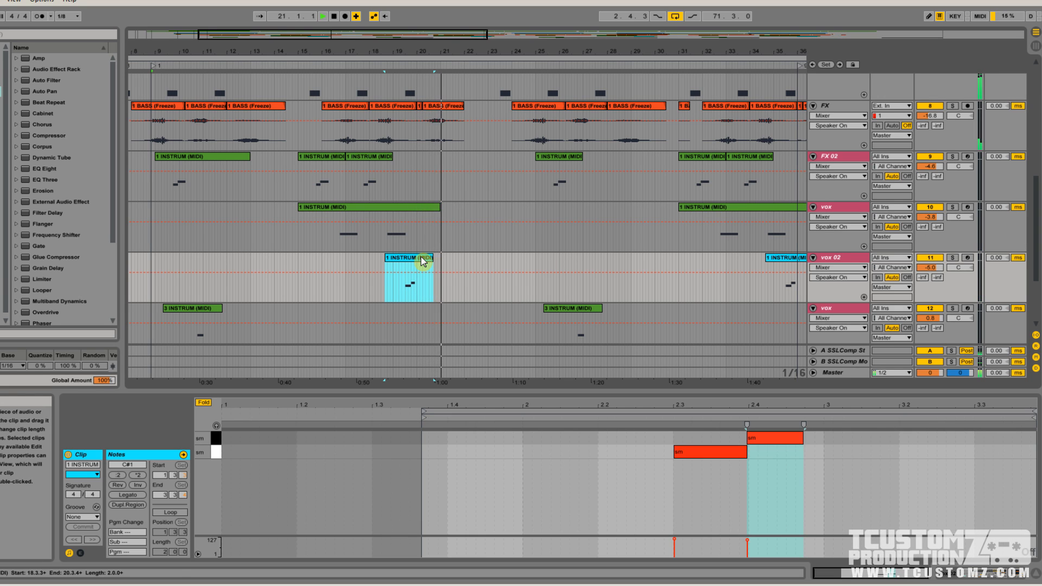
View the fx track's clip at bar 27 and select its sm note during playback.
{"action": "scroll", "coordinate": [528, 265], "scroll_direction": "down", "scroll_amount": 5}
{"action": "scroll", "coordinate": [536, 114], "scroll_direction": "down", "scroll_amount": 4}
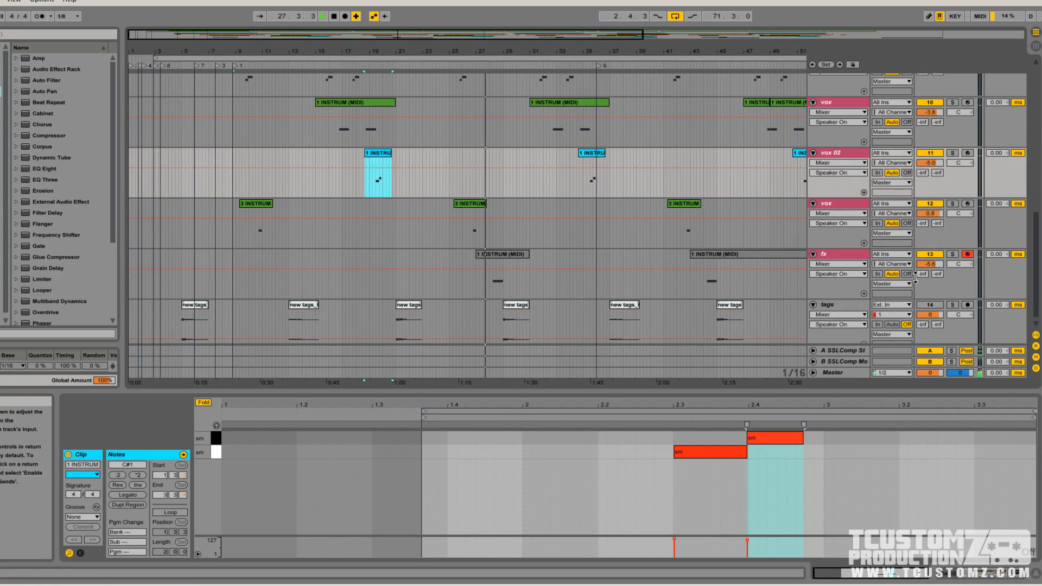
{"action": "left_click", "coordinate": [499, 256]}
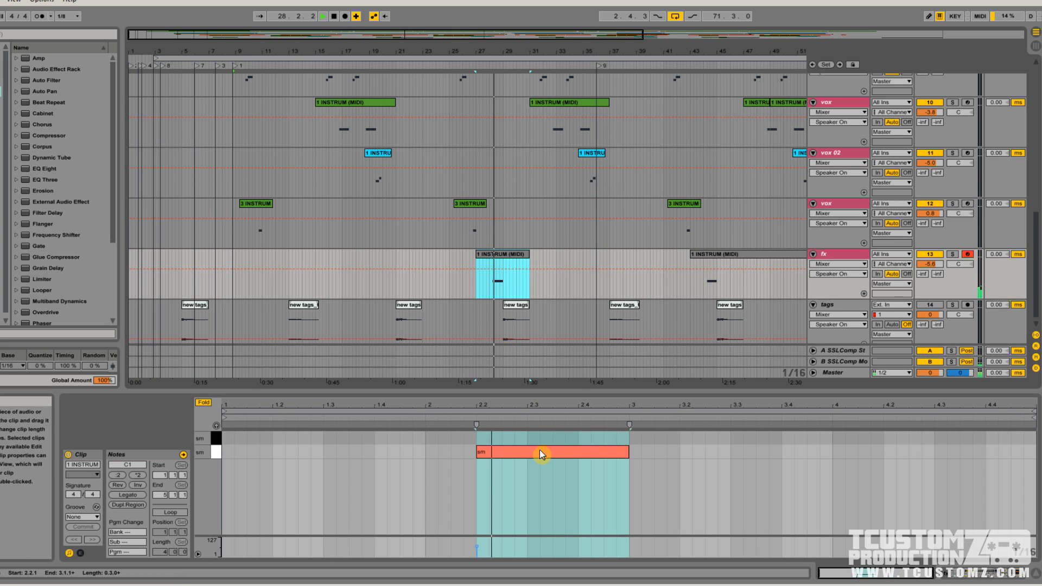
{"action": "left_click", "coordinate": [532, 454]}
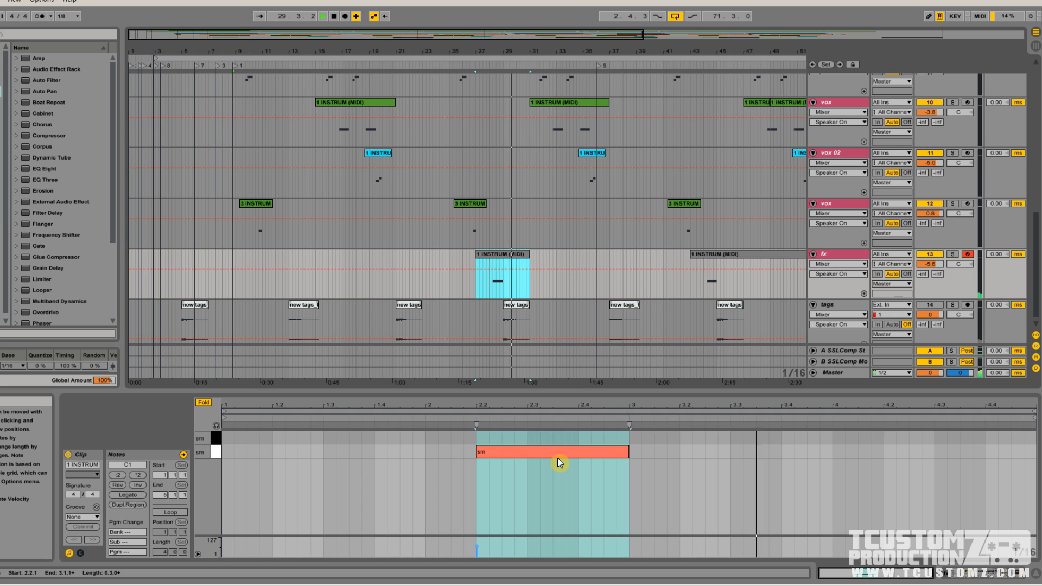
Review the full song arrangement of the BASS, FX, vox, fx and tags tracks.
{"action": "scroll", "coordinate": [548, 213], "scroll_direction": "up", "scroll_amount": 2}
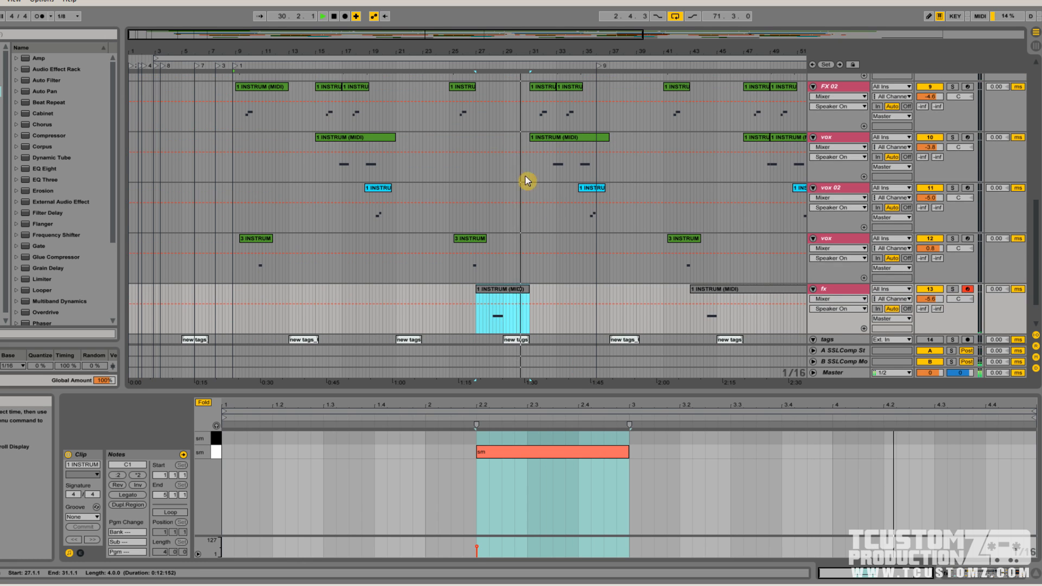
{"action": "left_click_drag", "start_coordinate": [450, 35], "coordinate": [634, 35]}
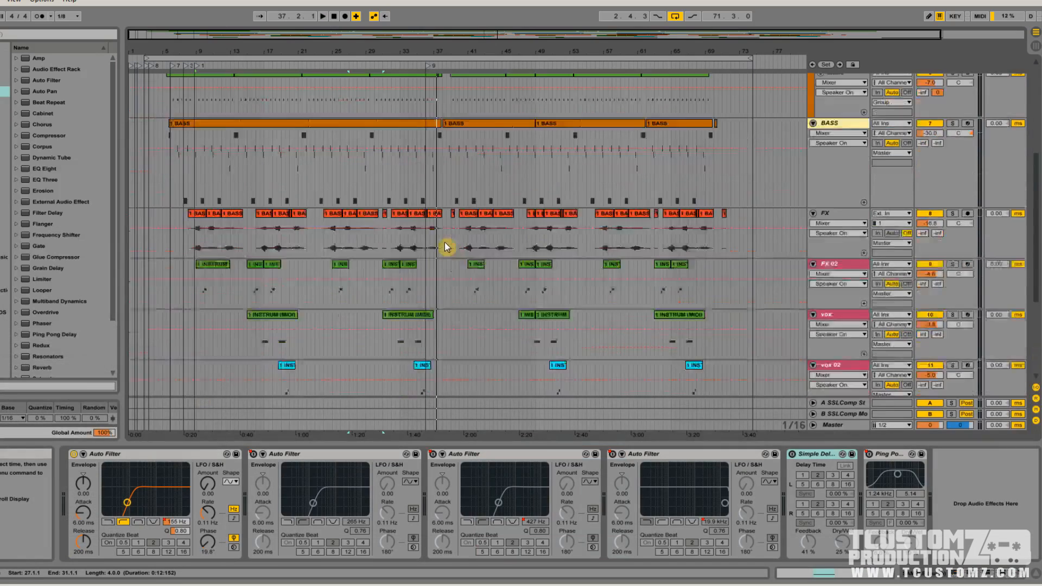
{"action": "scroll", "coordinate": [446, 244], "scroll_direction": "down", "scroll_amount": 4}
{"action": "scroll", "coordinate": [446, 247], "scroll_direction": "down", "scroll_amount": 3}
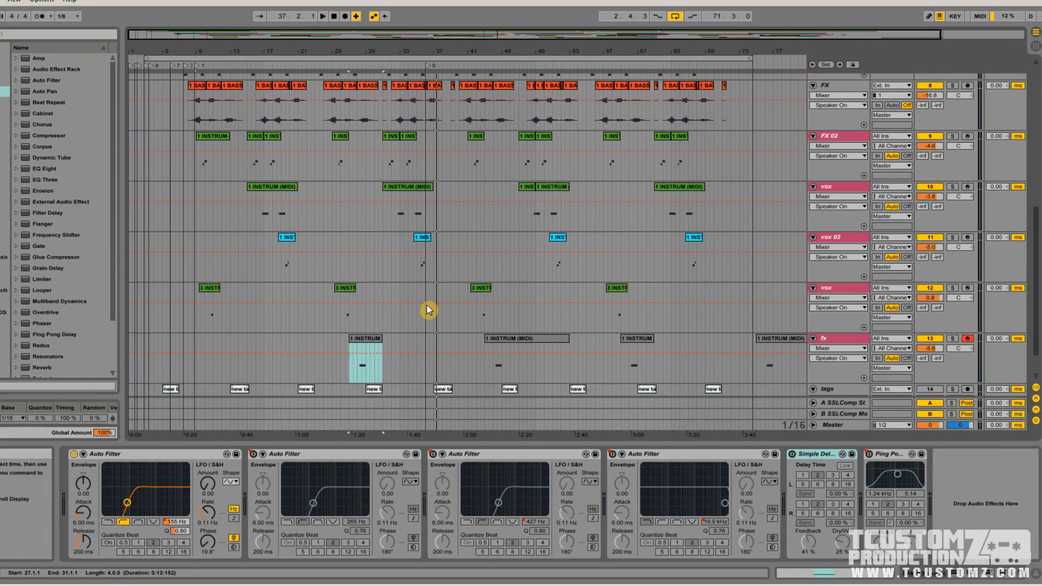